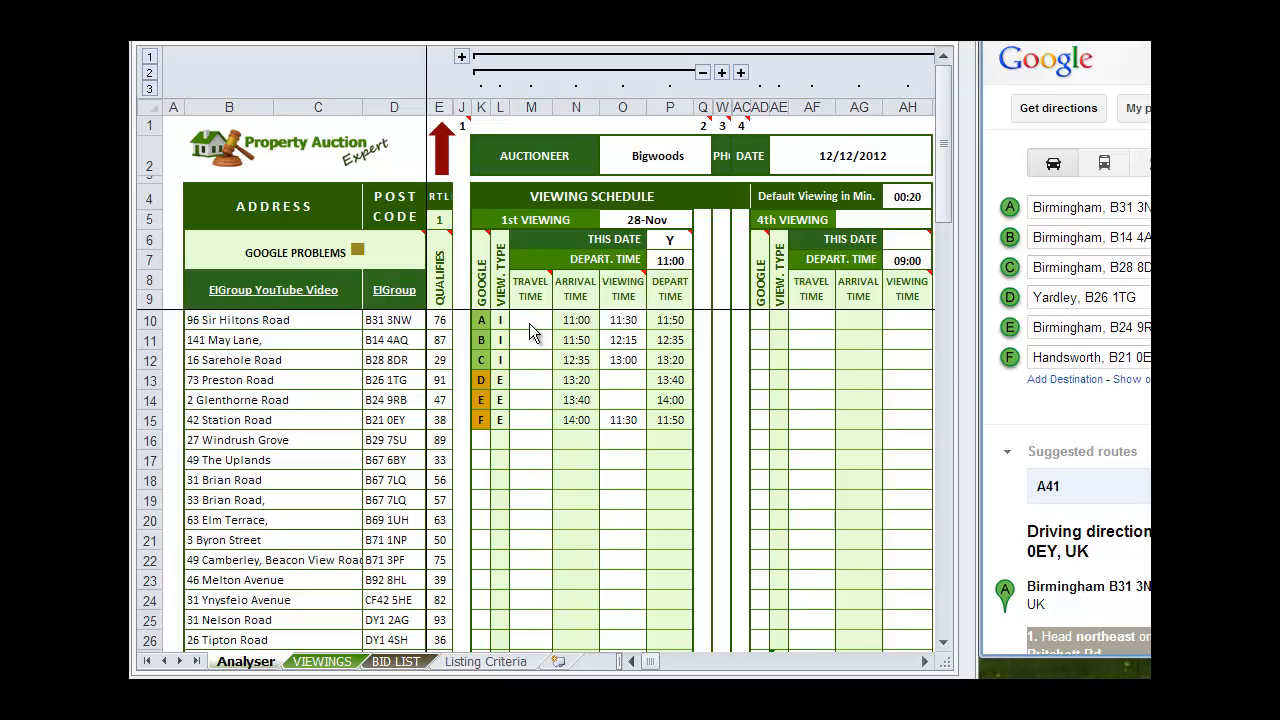
# Switch to the Google Maps directions and find the driving time for the leg from stop A to stop B
pyautogui.moveTo(980, 400); pyautogui.dragTo(700, 400)
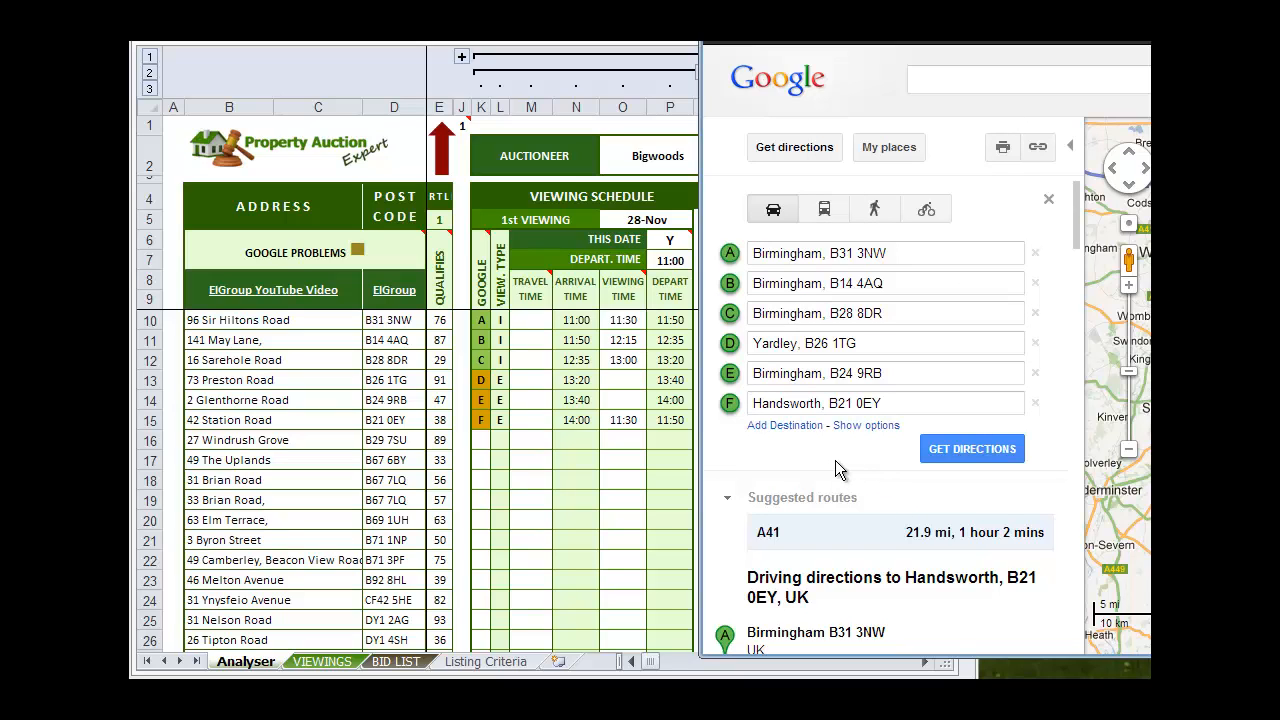
pyautogui.scroll(-2, 838, 467)
pyautogui.scroll(-1, 838, 467)
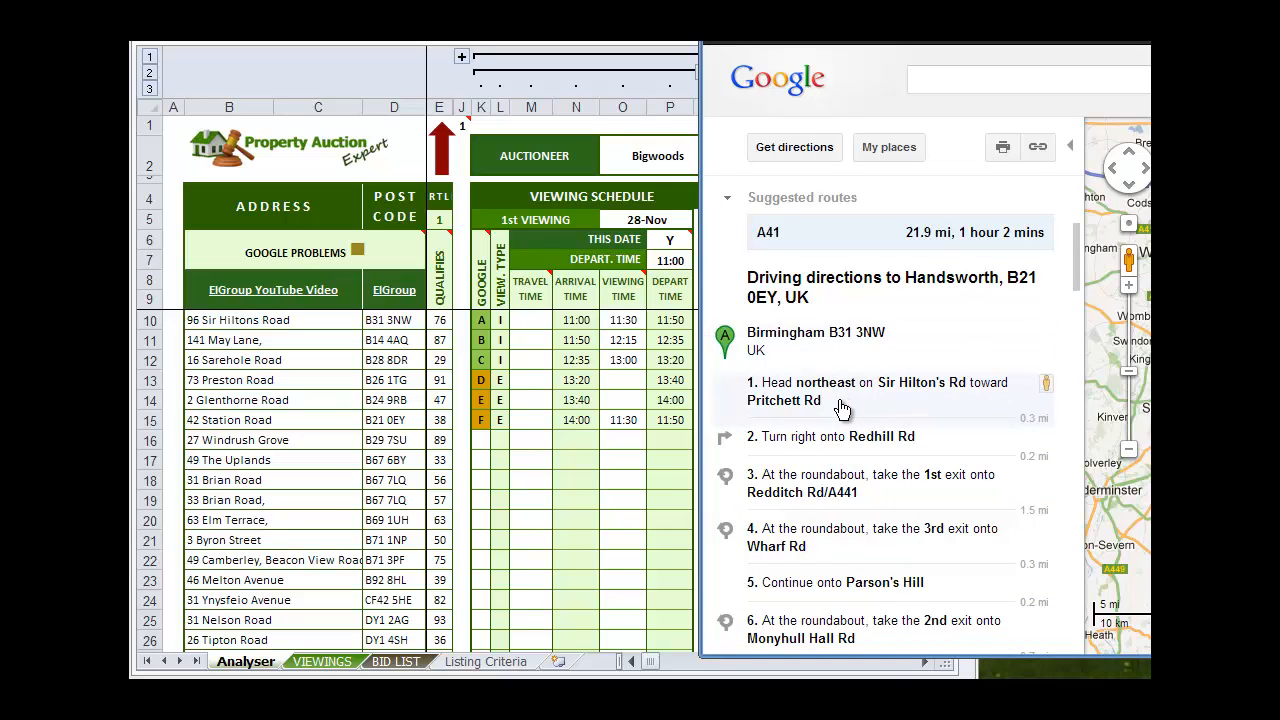
pyautogui.scroll(-2, 800, 440)
pyautogui.scroll(1, 797, 550)
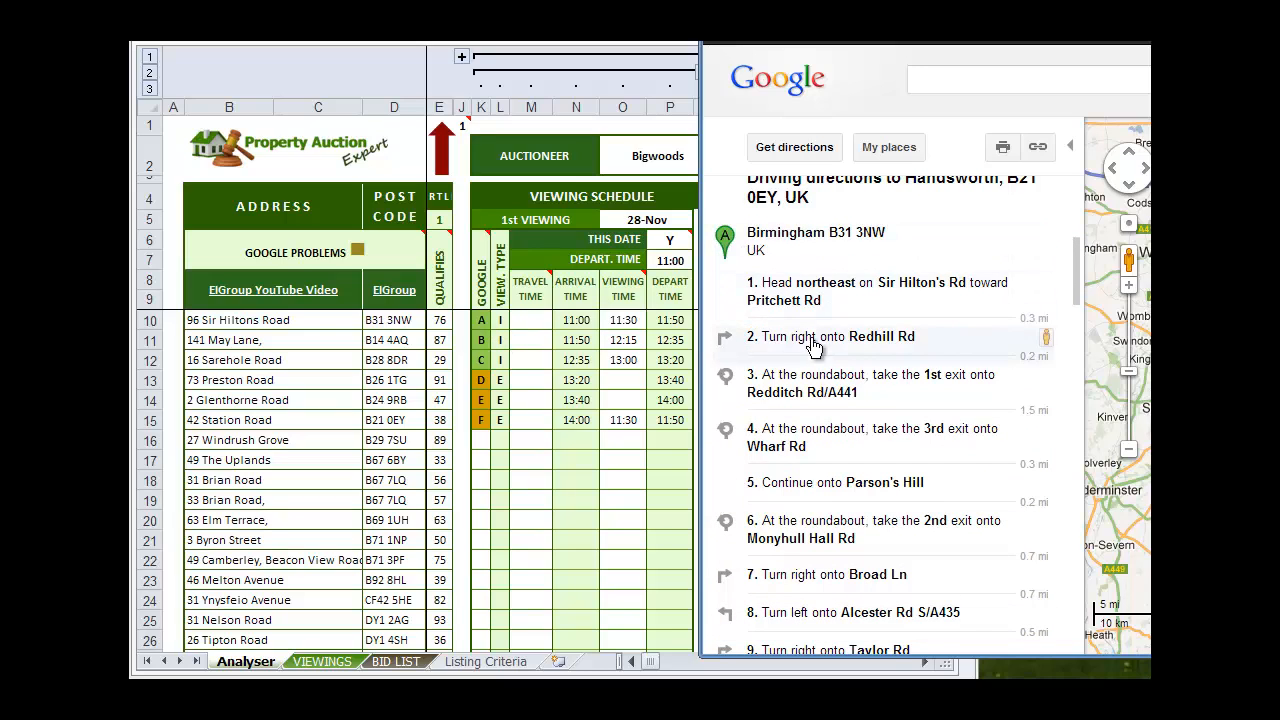
pyautogui.scroll(-1, 815, 340)
pyautogui.scroll(-2, 815, 340)
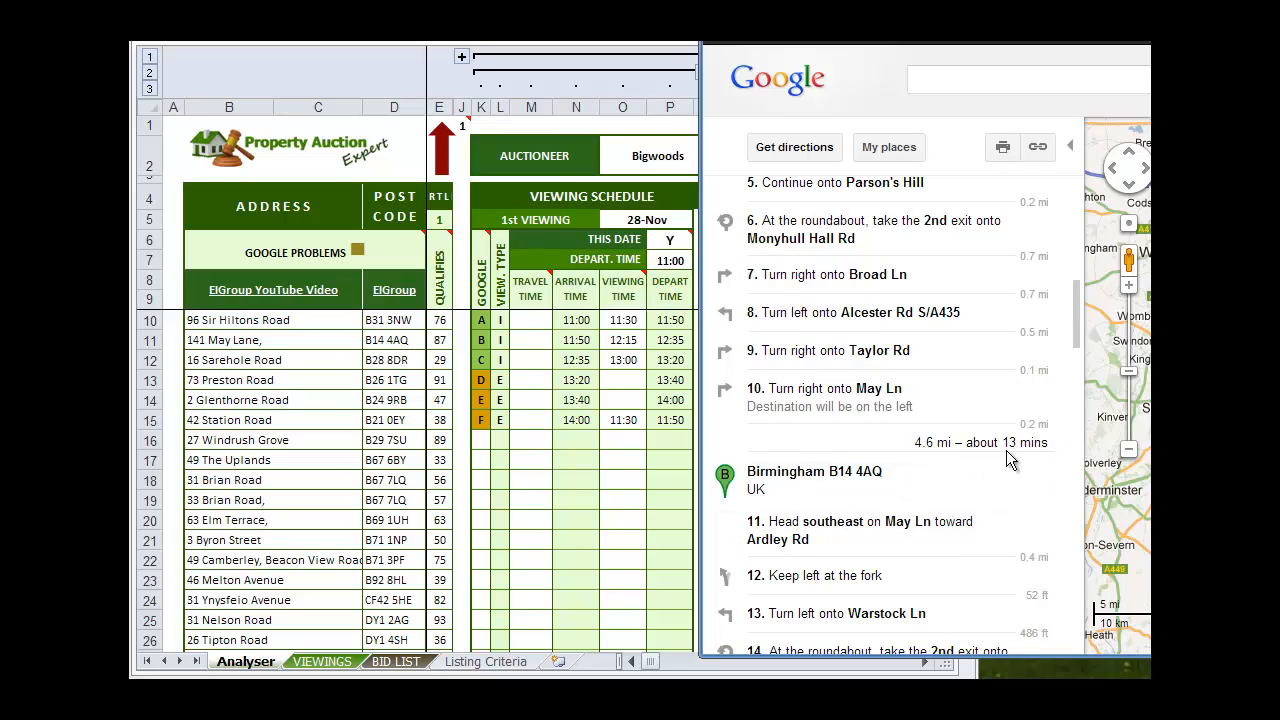
# Set the 1st viewing travel time for stop A in cell M10 of the Analyser sheet to 00:30
pyautogui.click(547, 325)
pyautogui.click(531, 323)
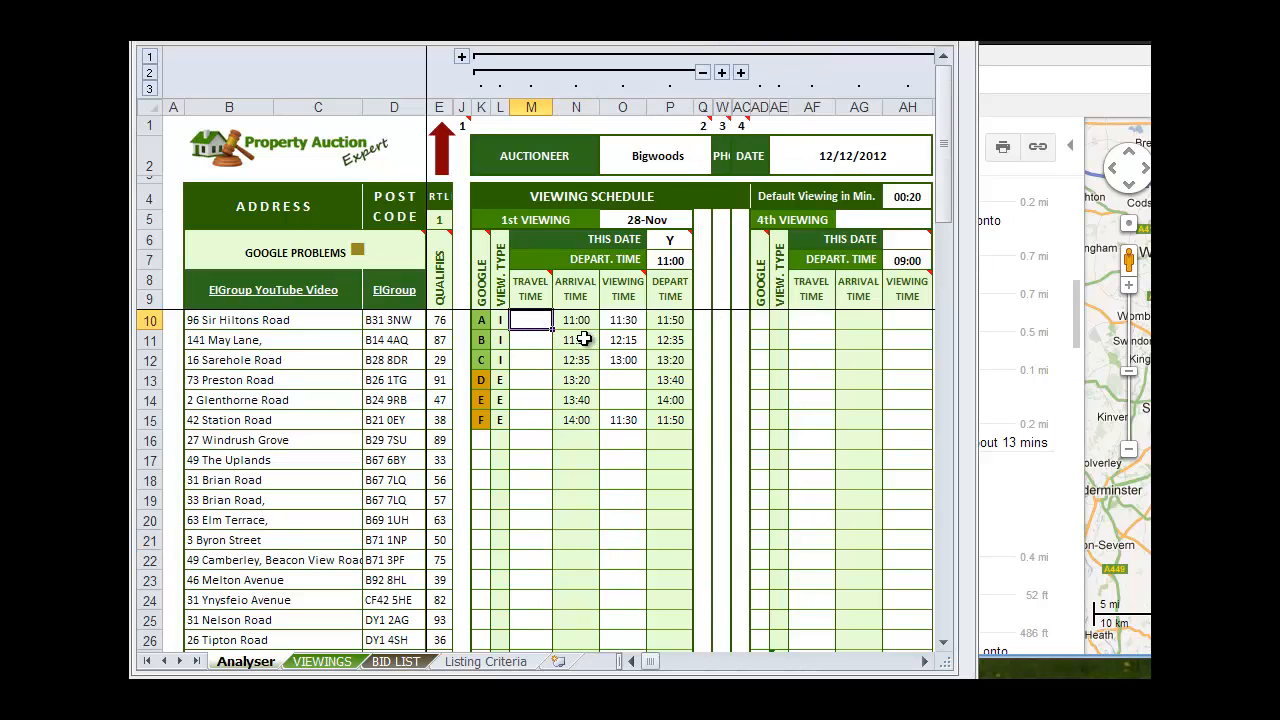
pyautogui.moveTo(540, 305)
pyautogui.write('00:30')
pyautogui.press('Return')
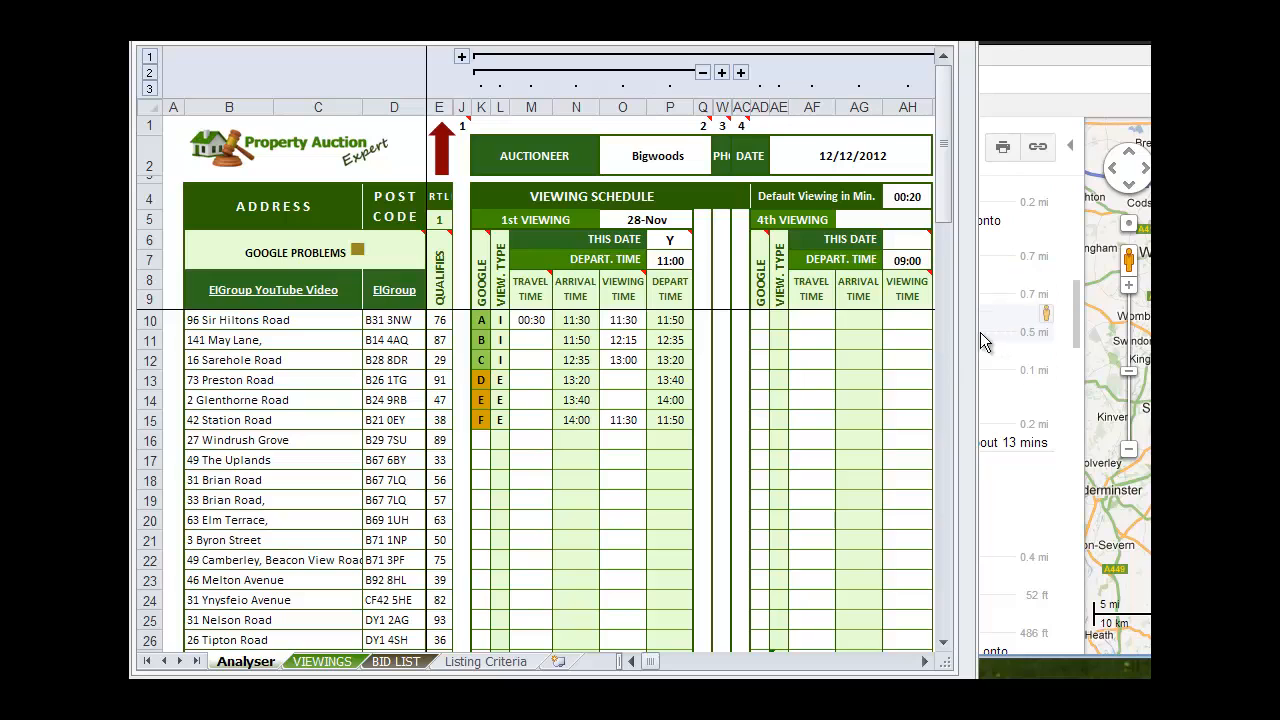
# Enter the driving time from stop A to stop B, 0:13, as stop B's travel time in cell M11
pyautogui.moveTo(978, 342); pyautogui.dragTo(704, 452)
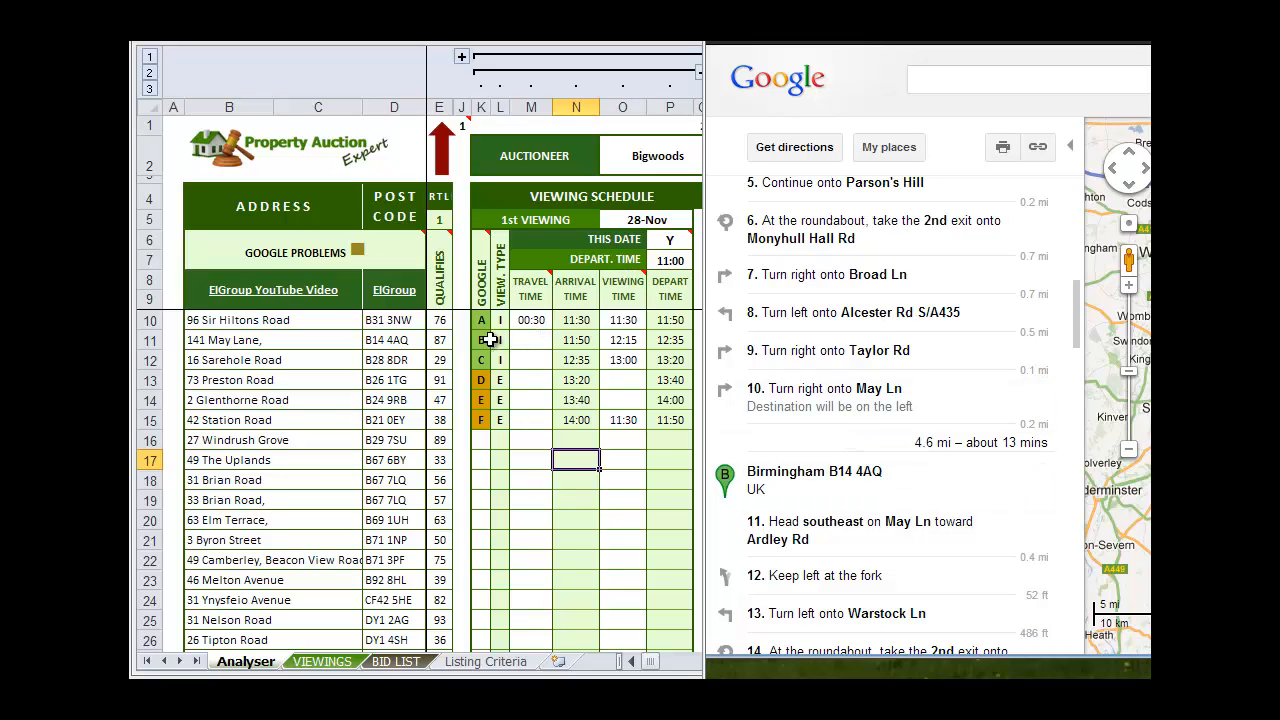
pyautogui.click(532, 340)
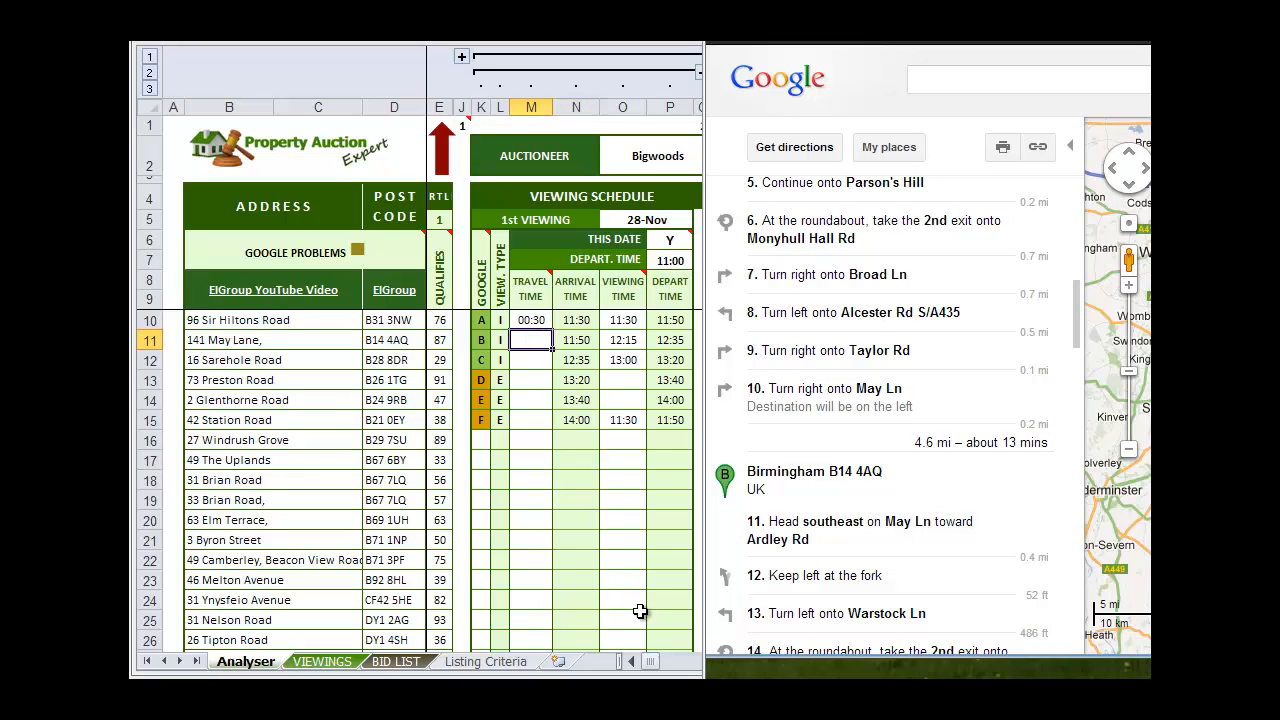
pyautogui.write('0:13')
pyautogui.click(531, 460)
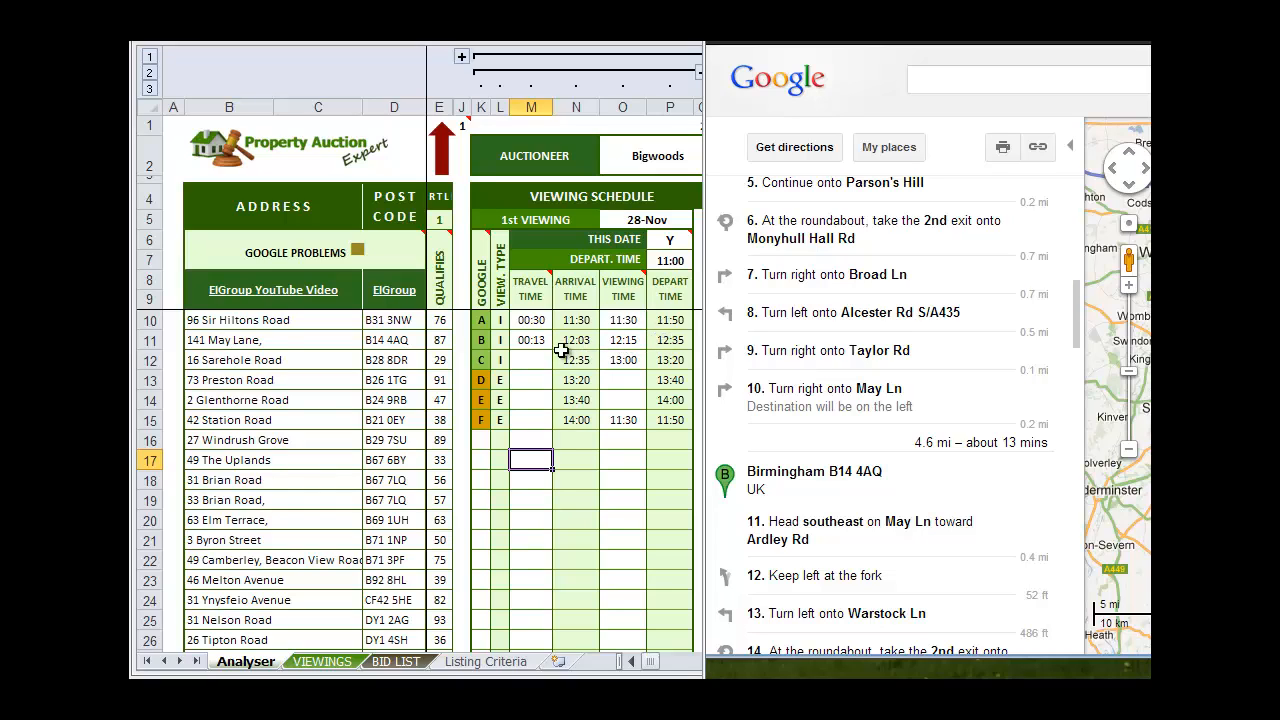
# Look up the driving time from stop B to stop C in the directions and enter 0:08 as travel time in cell M12
pyautogui.click(792, 406)
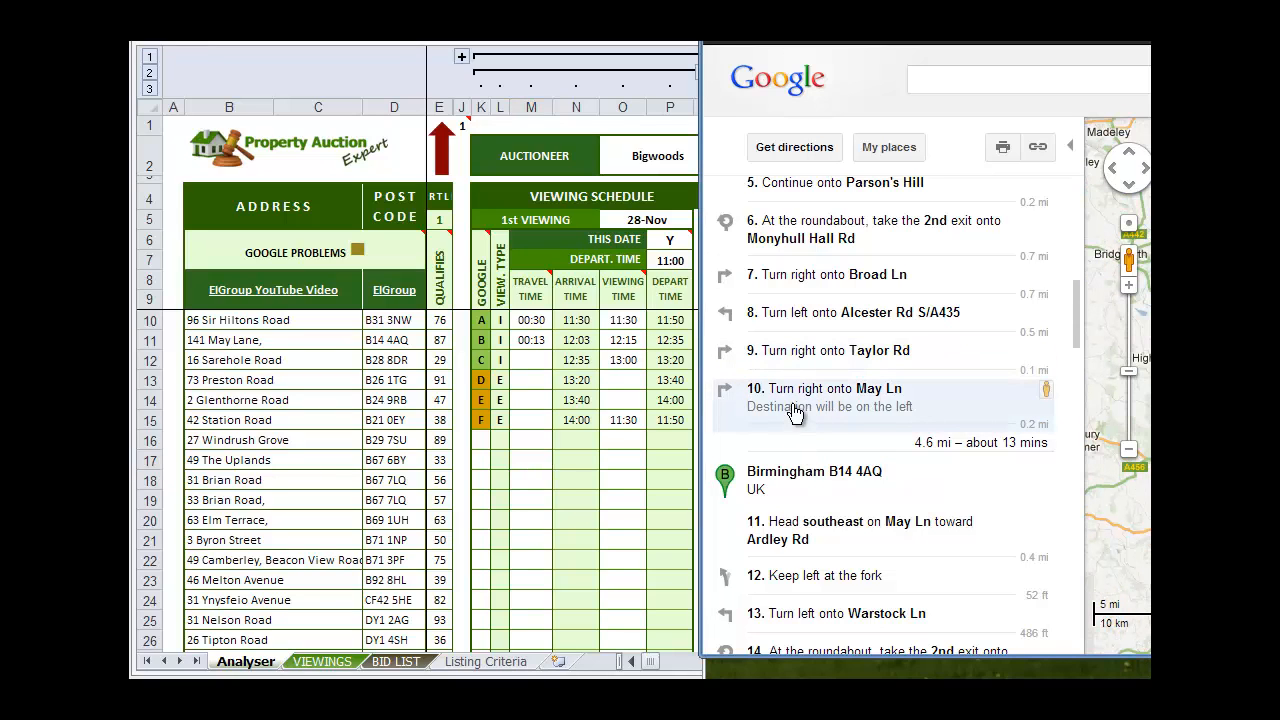
pyautogui.scroll(-10, 792, 406)
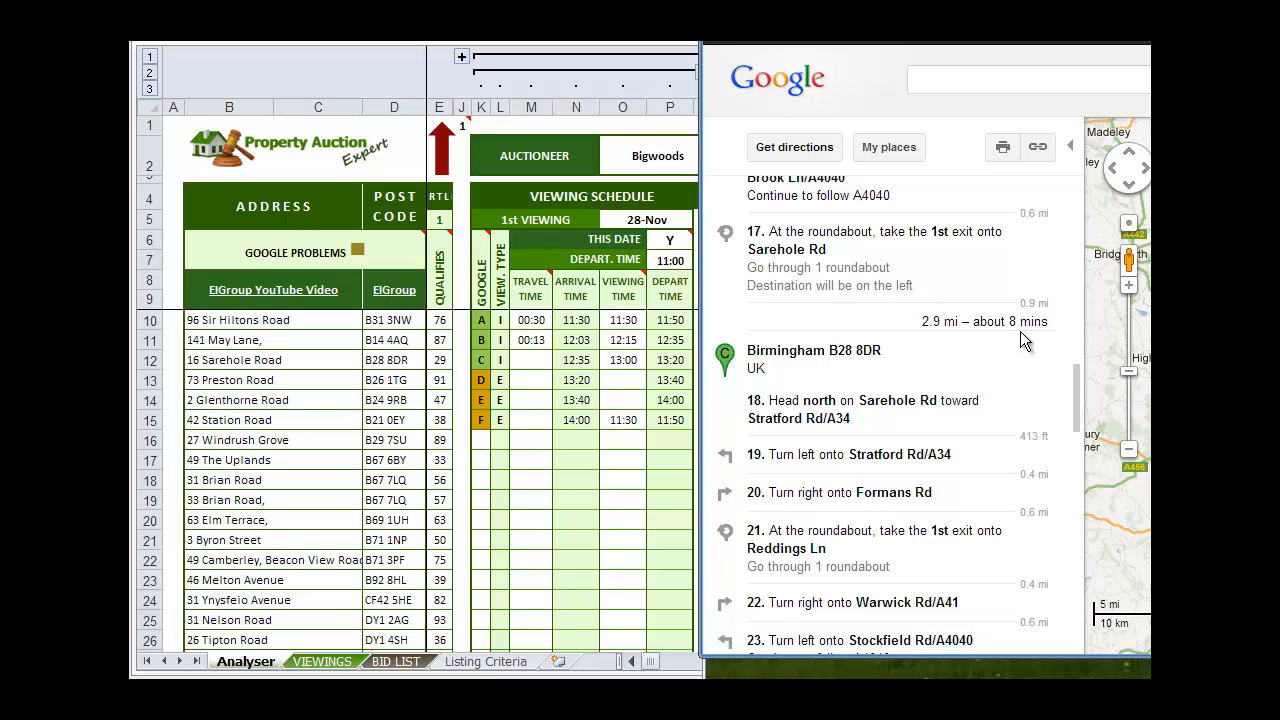
pyautogui.click(535, 357)
pyautogui.click(535, 357)
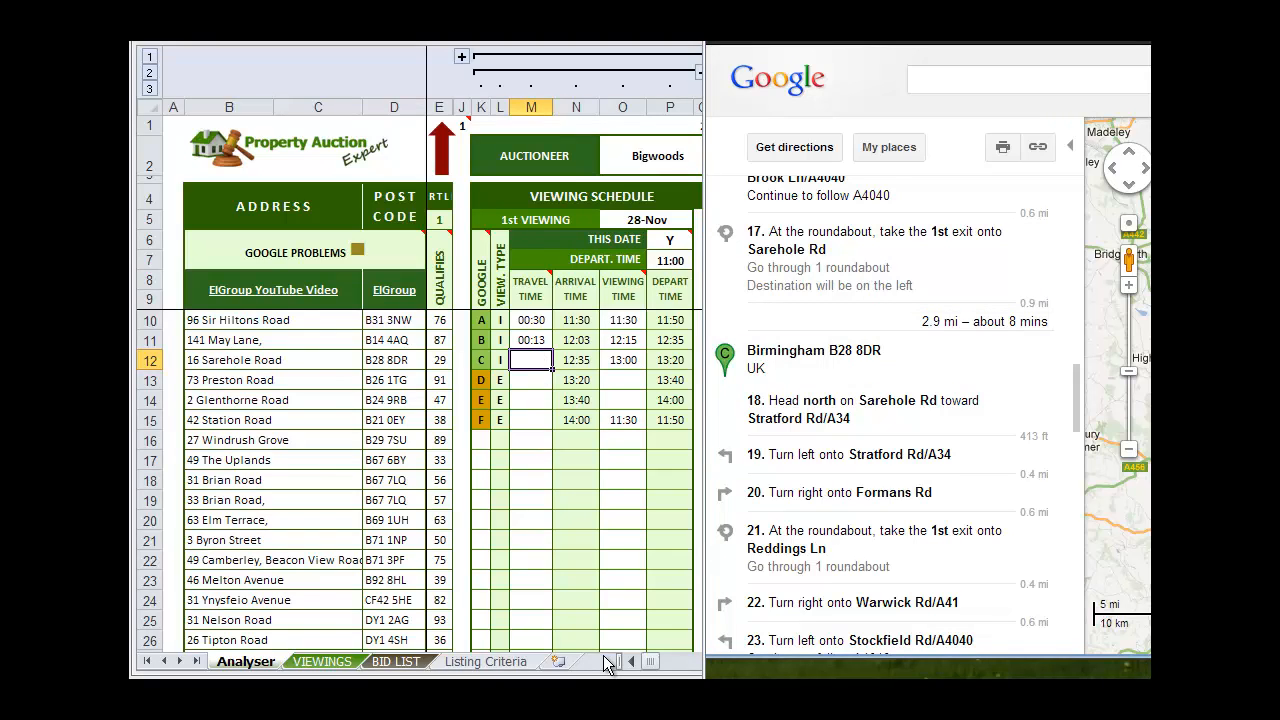
pyautogui.write('0:8')
pyautogui.click(529, 483)
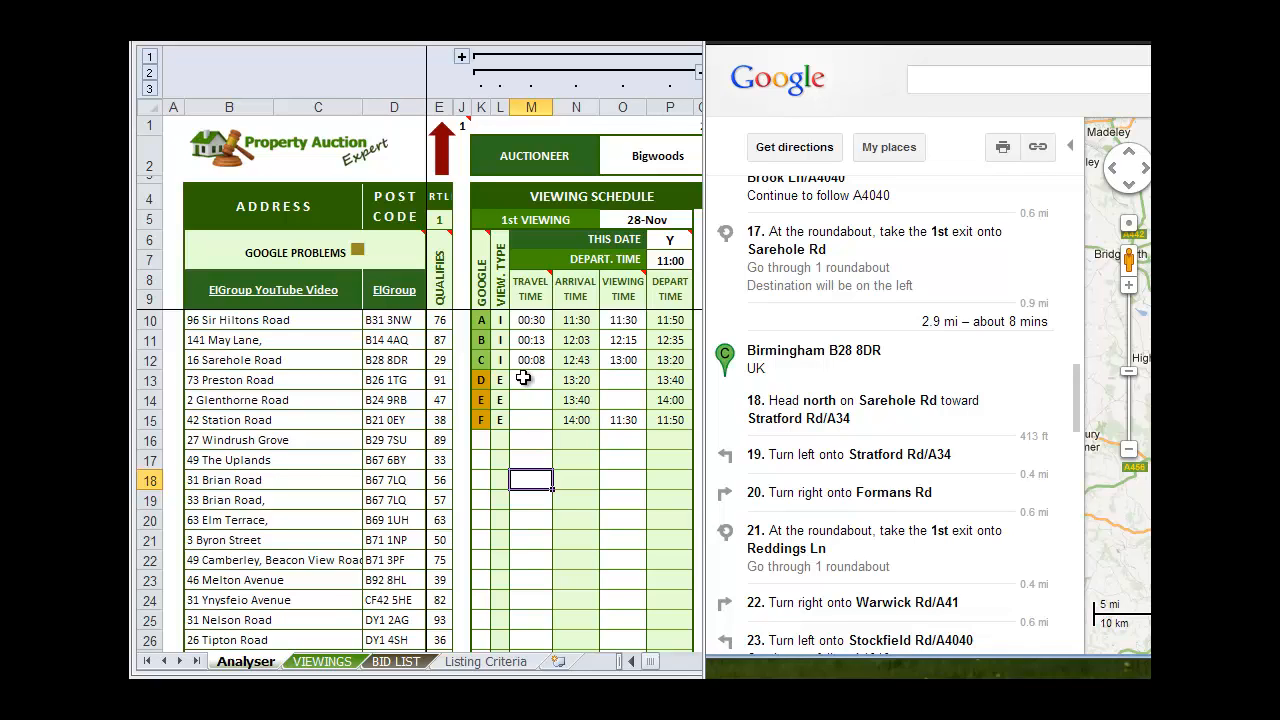
# Find the driving time from stop C to stop D in the directions and enter 0:11 as travel time in cell M13
pyautogui.scroll(-5, 820, 385)
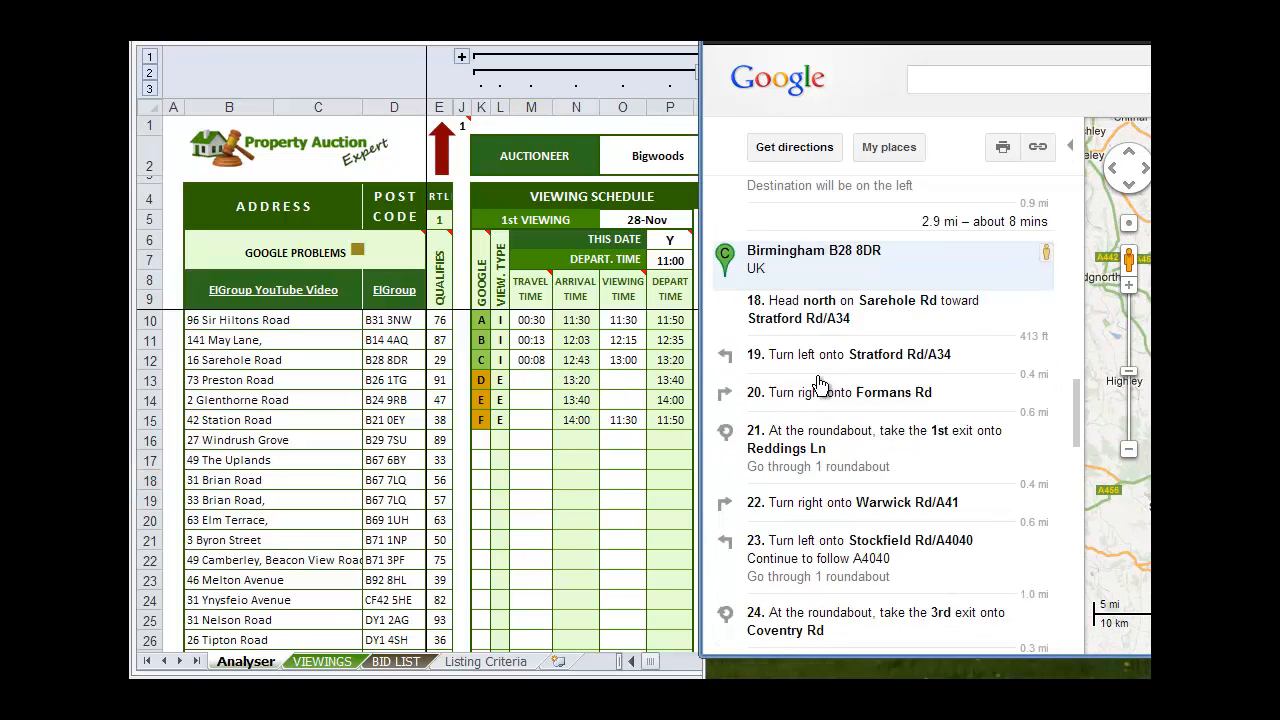
pyautogui.scroll(-1, 820, 385)
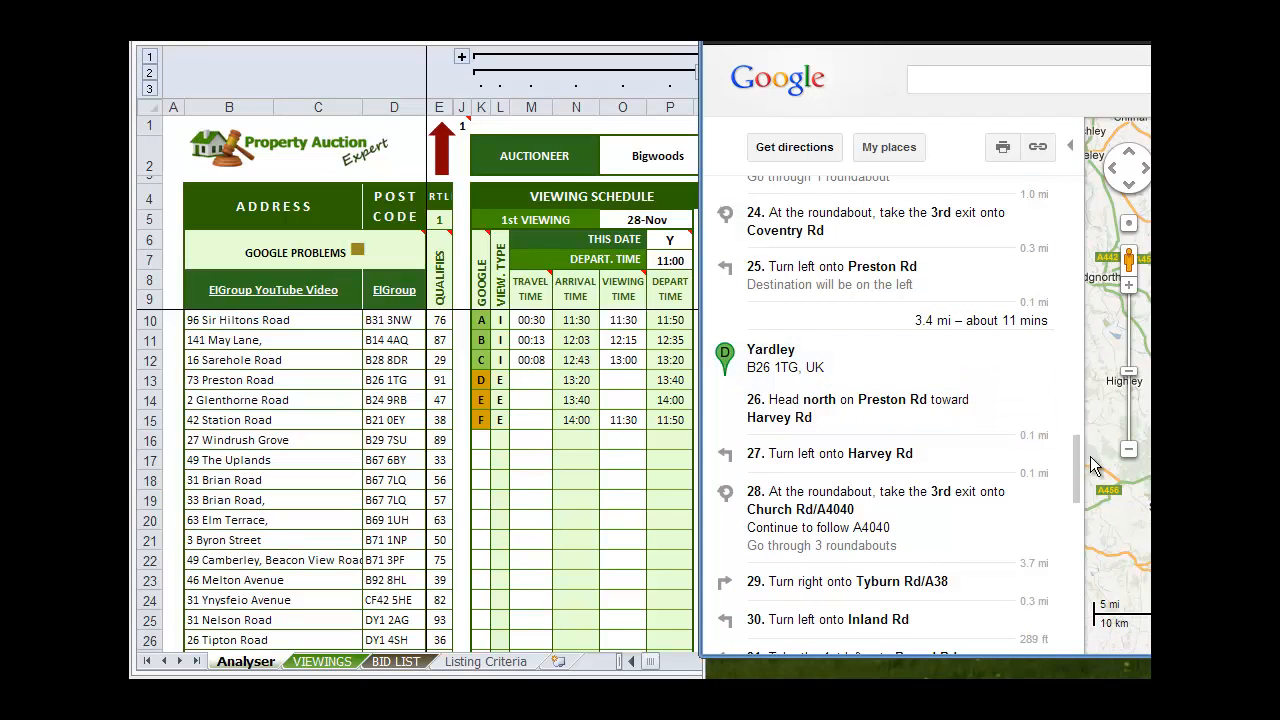
pyautogui.click(529, 374)
pyautogui.click(529, 374)
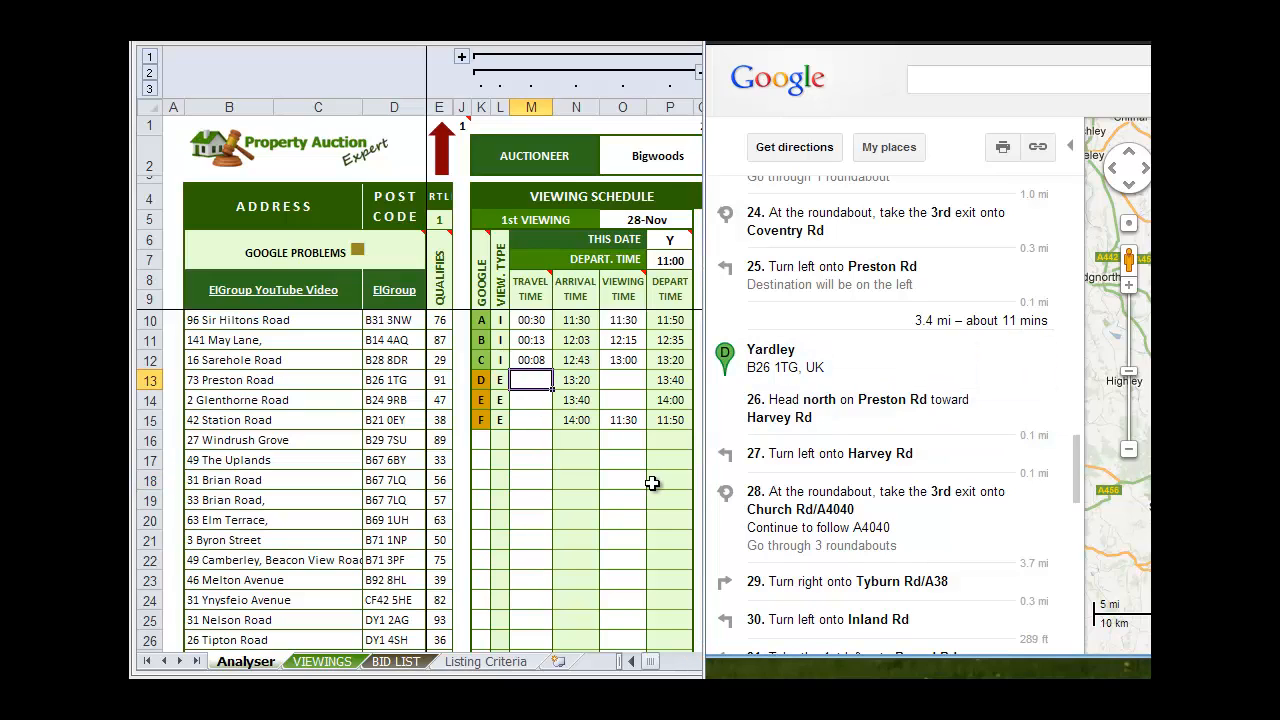
pyautogui.write('0:11')
pyautogui.click(582, 482)
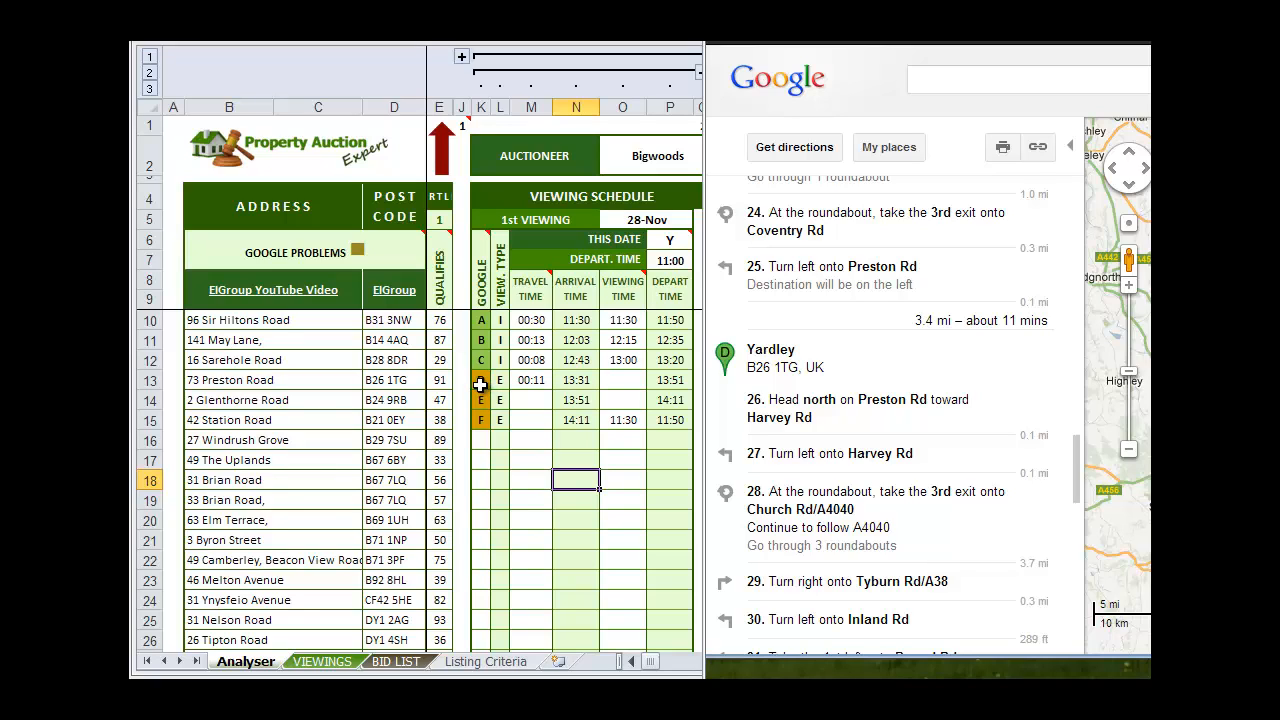
# Find the driving time from stop D to stop E in the directions and enter 0:14 as travel time in cell M14
pyautogui.click(480, 384)
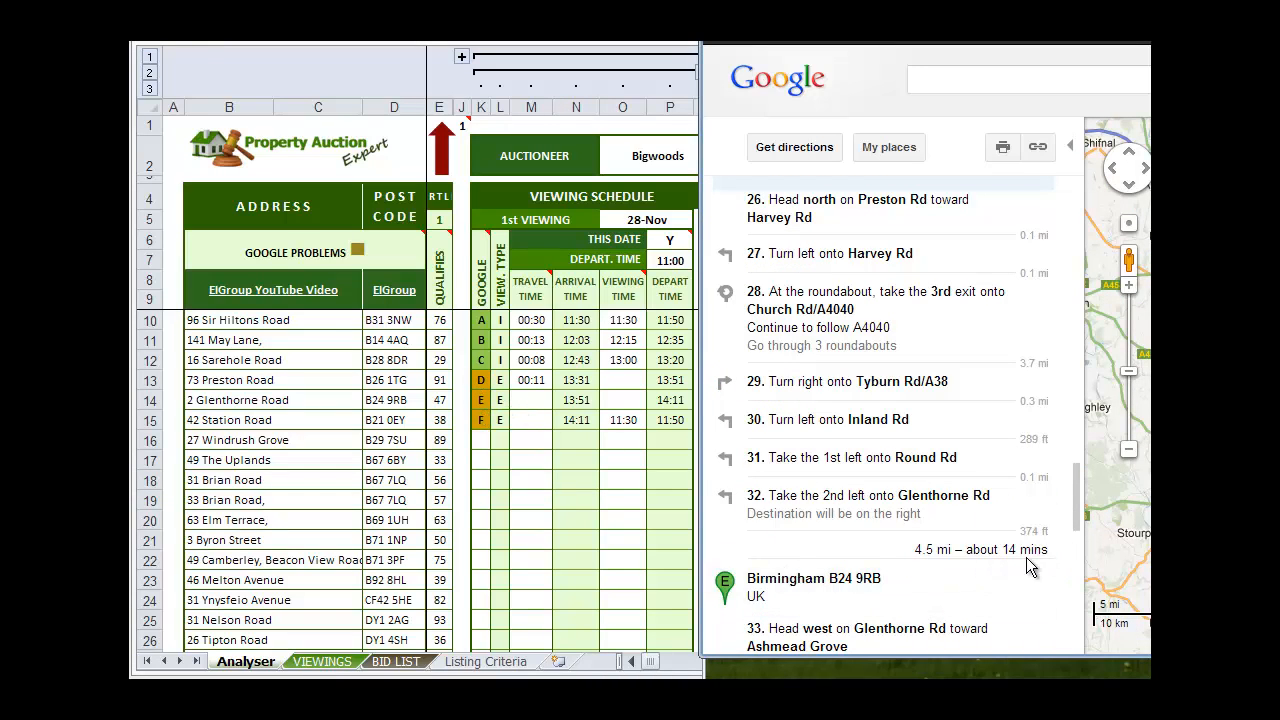
pyautogui.click(531, 400)
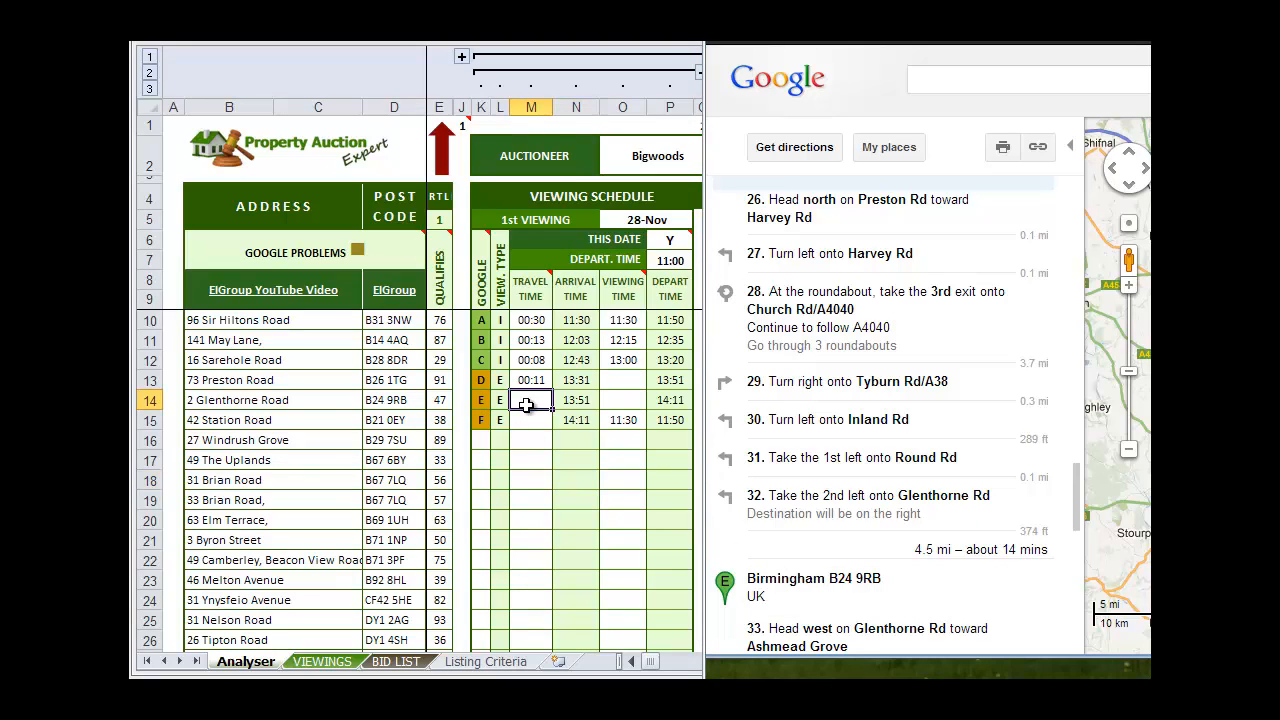
pyautogui.write('0:14')
pyautogui.moveTo(580, 448); pyautogui.dragTo(580, 462)
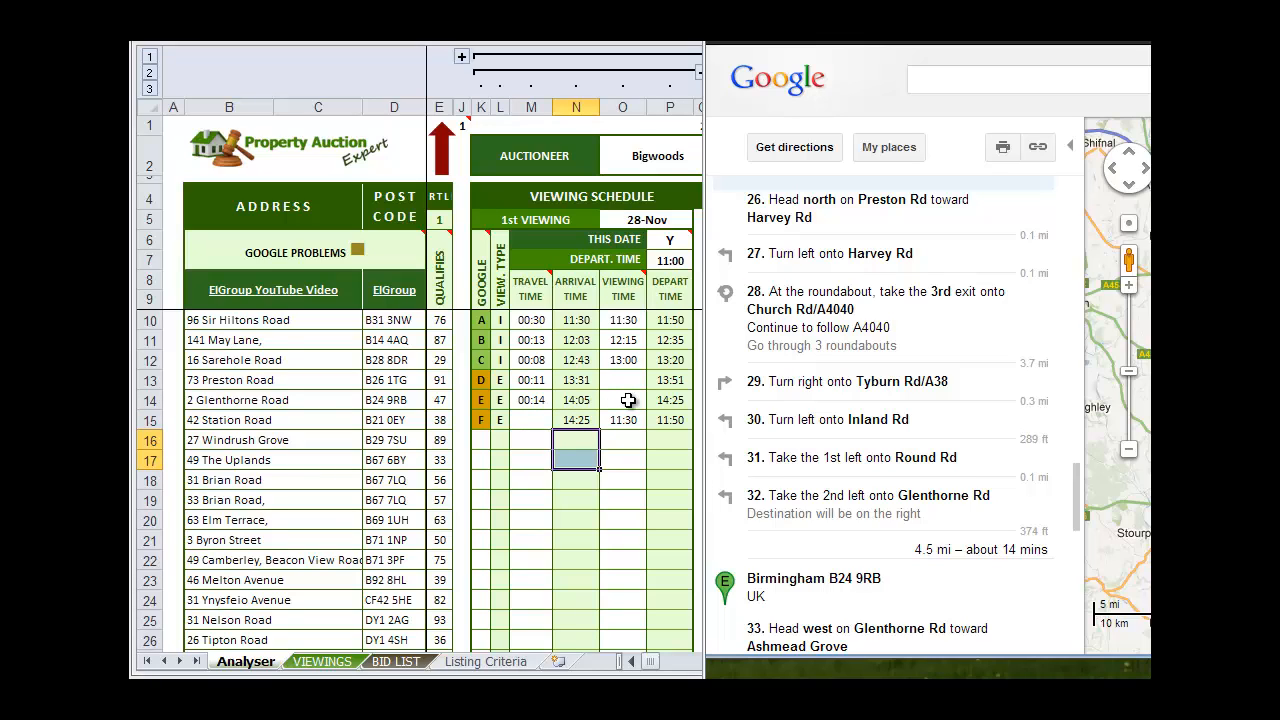
pyautogui.click(627, 400)
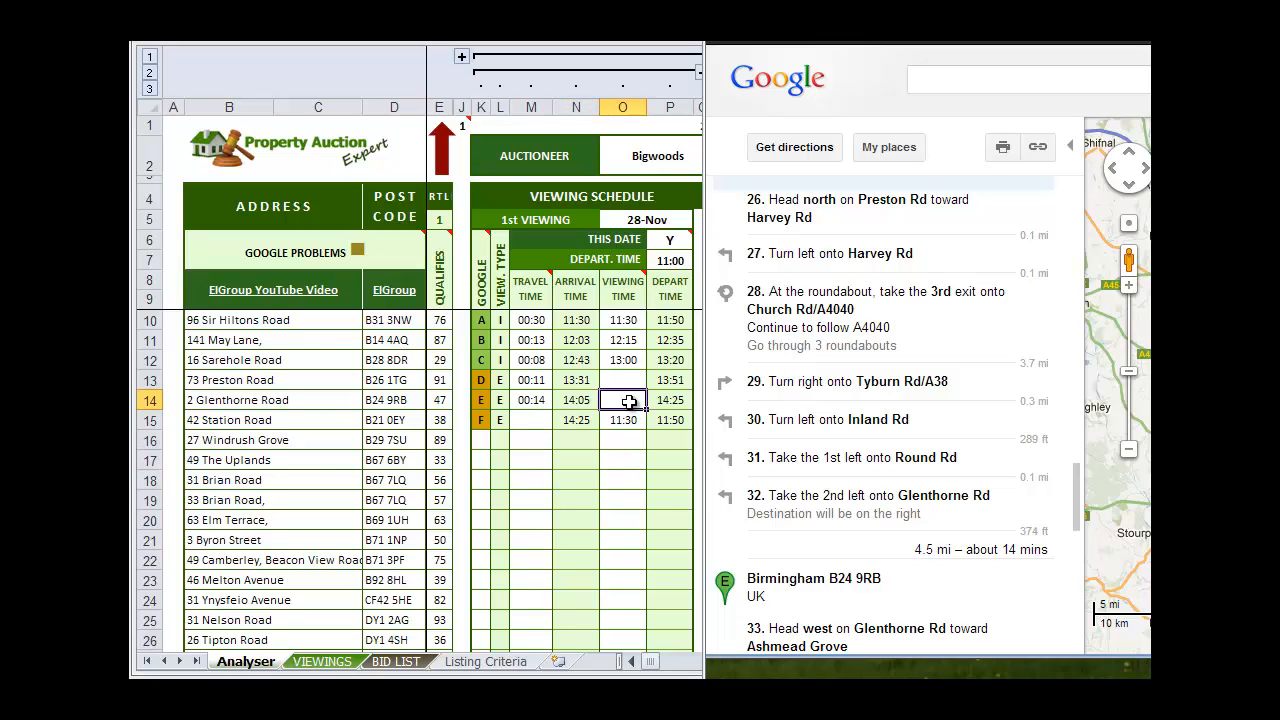
# Find the driving time from stop E to stop F in the directions and enter 0:17 as travel time in cell M15
pyautogui.click(871, 552)
pyautogui.scroll(-1, 875, 590)
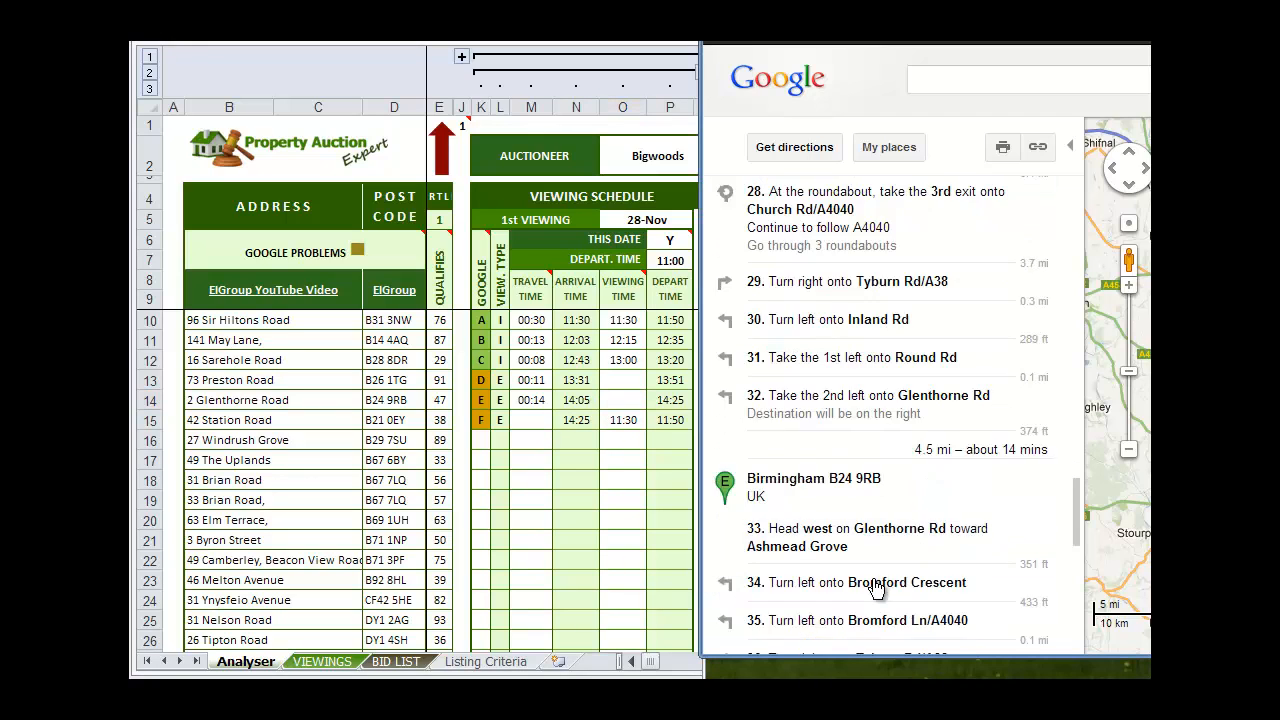
pyautogui.scroll(-10, 873, 590)
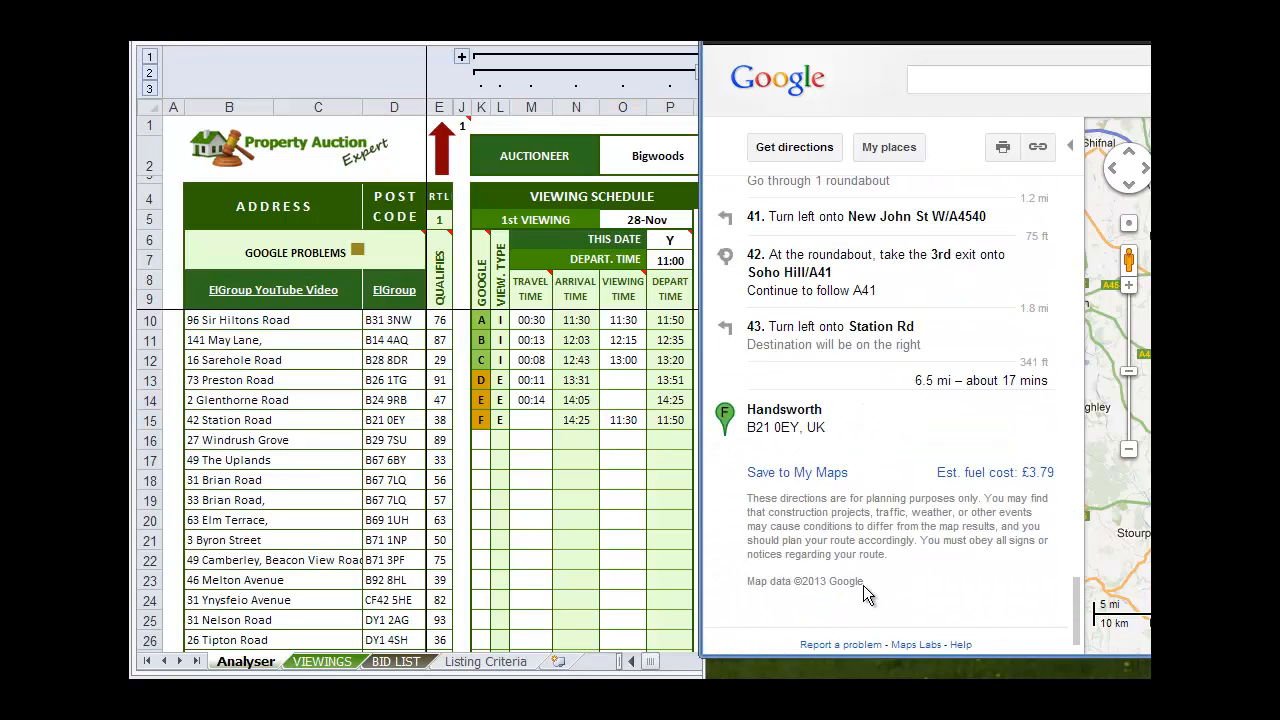
pyautogui.click(536, 412)
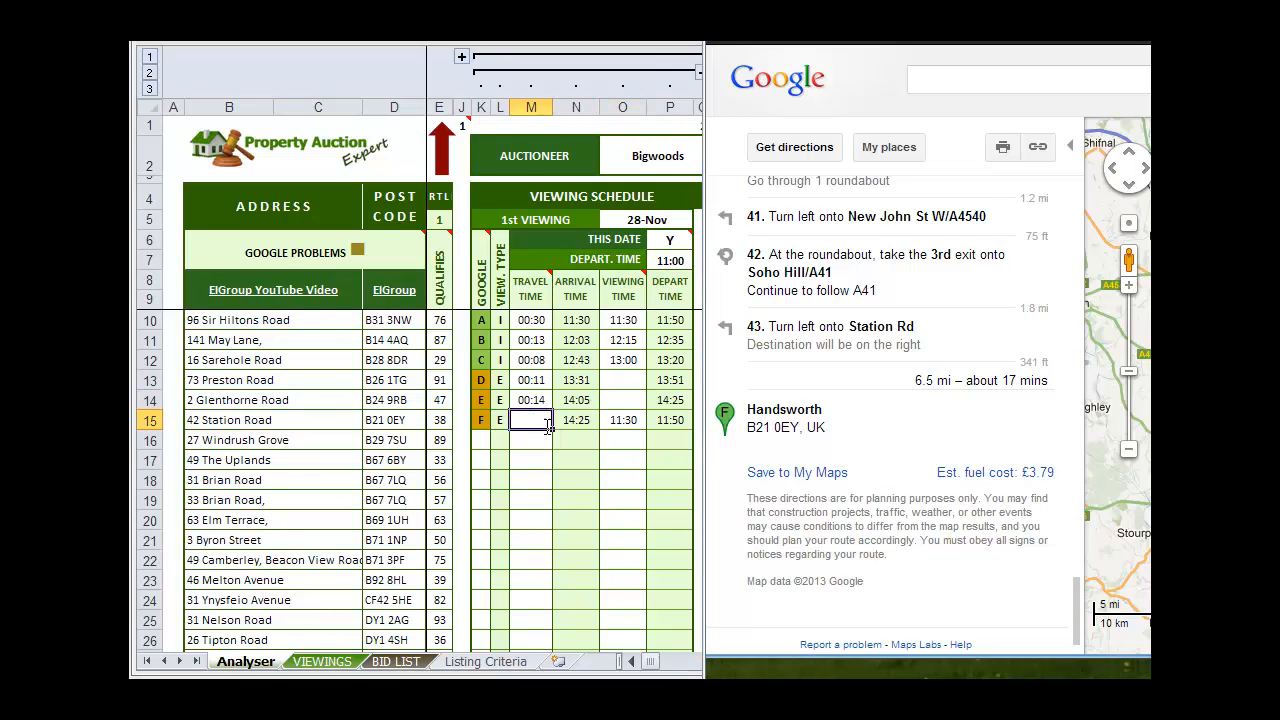
pyautogui.write('0:17')
pyautogui.click(576, 518)
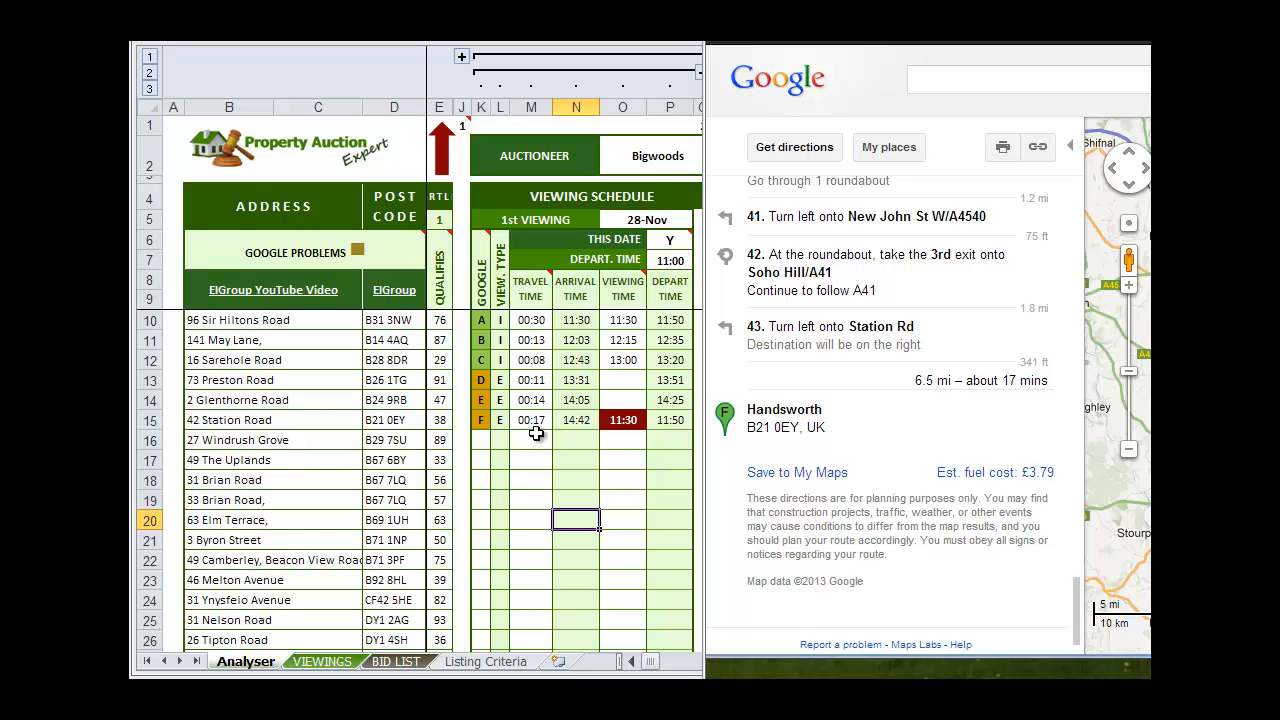
# Try a travel time of 0:45 for stop B in cell M11 and undo the change
pyautogui.click(500, 420)
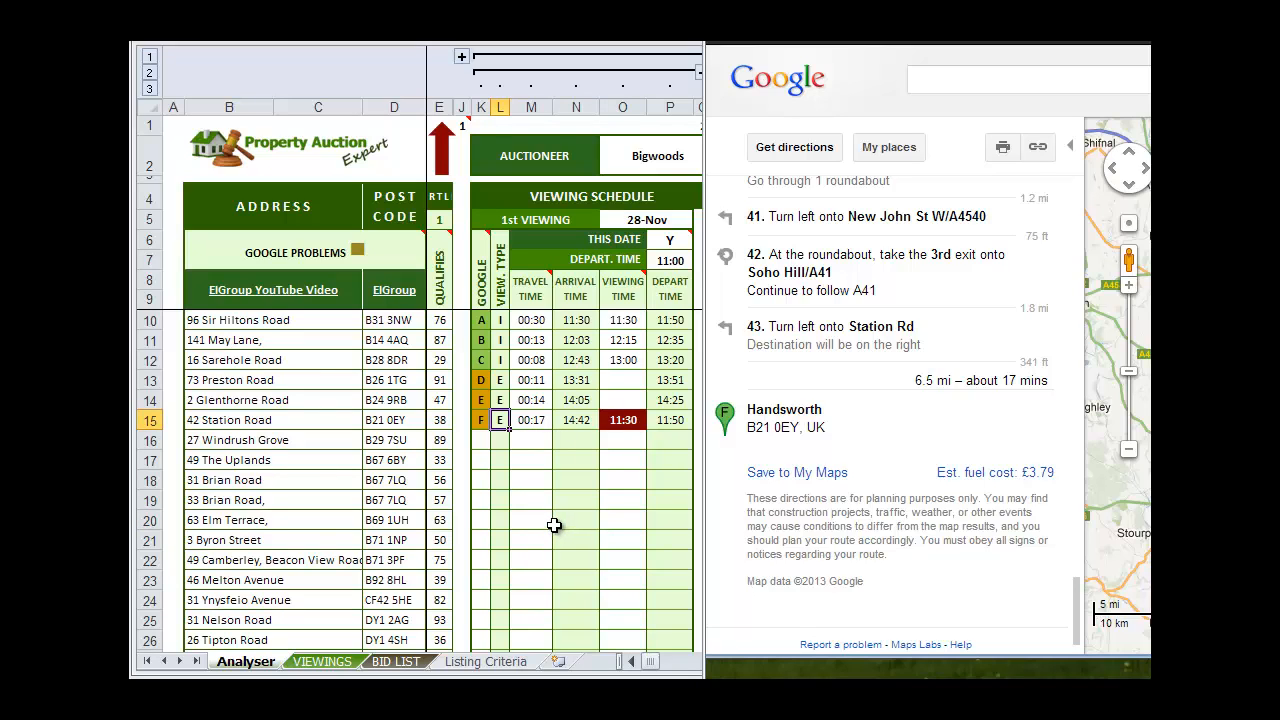
pyautogui.click(531, 342)
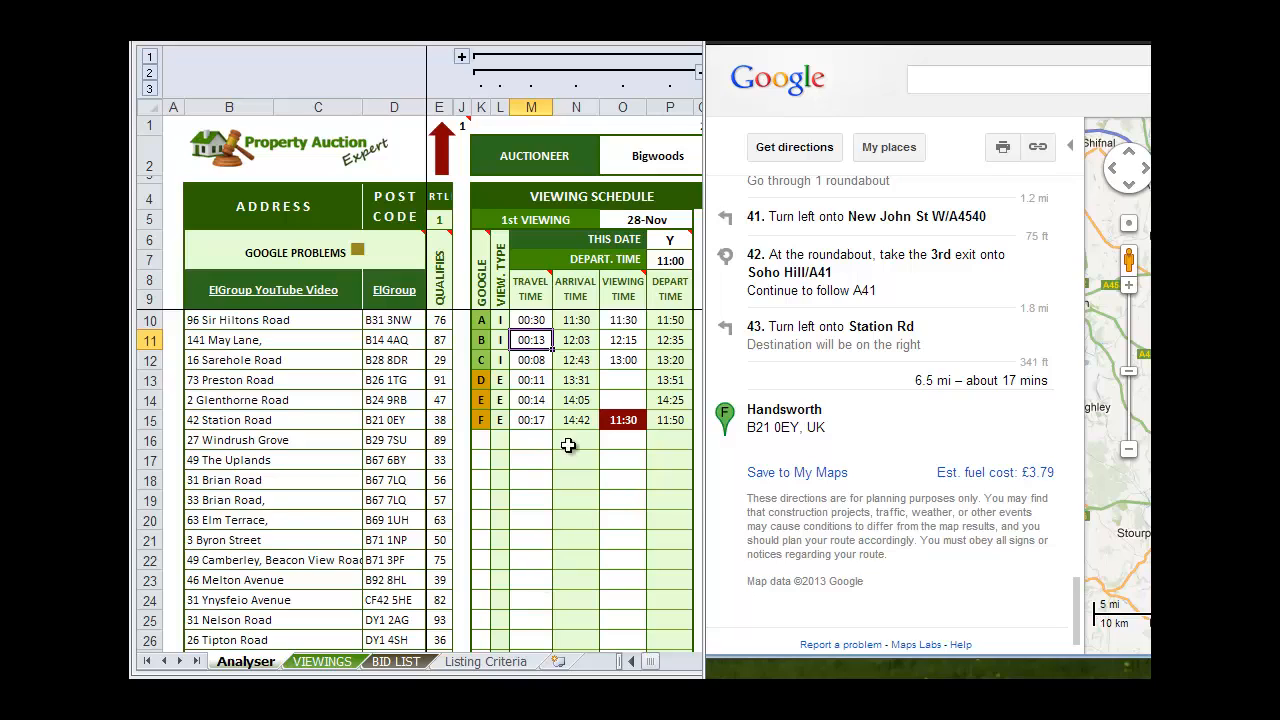
pyautogui.write('0:45')
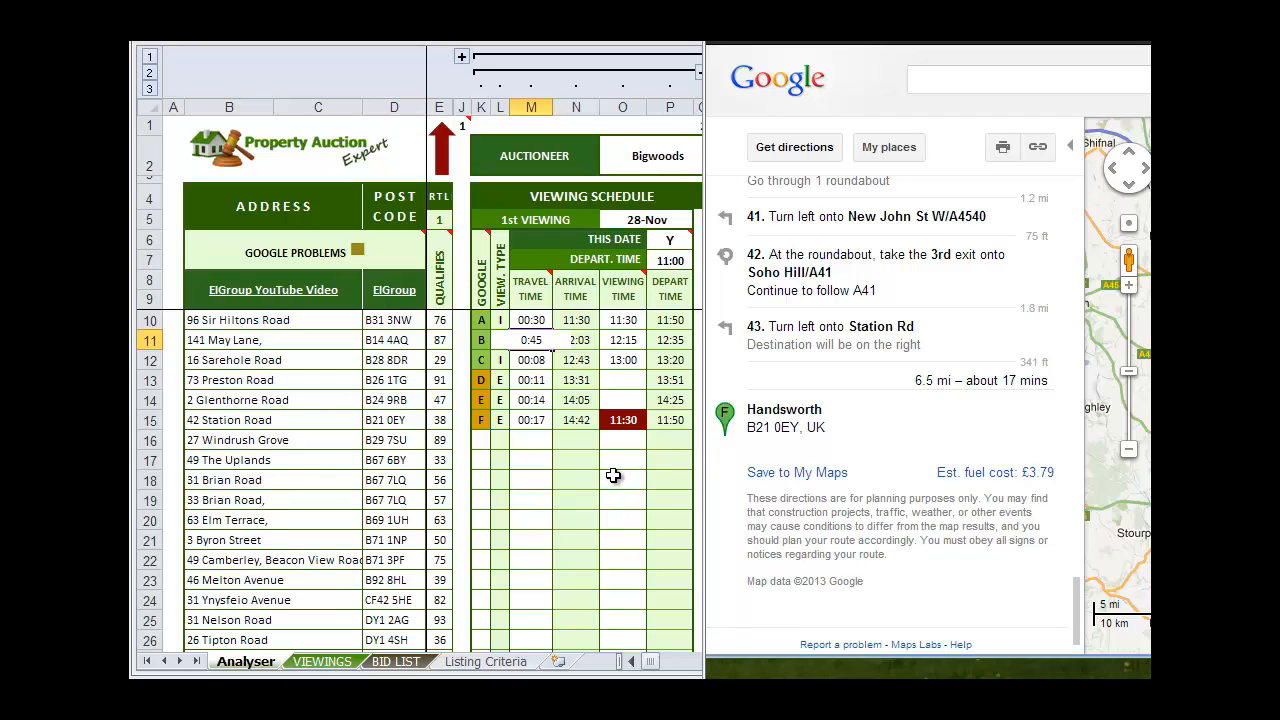
pyautogui.click(613, 475)
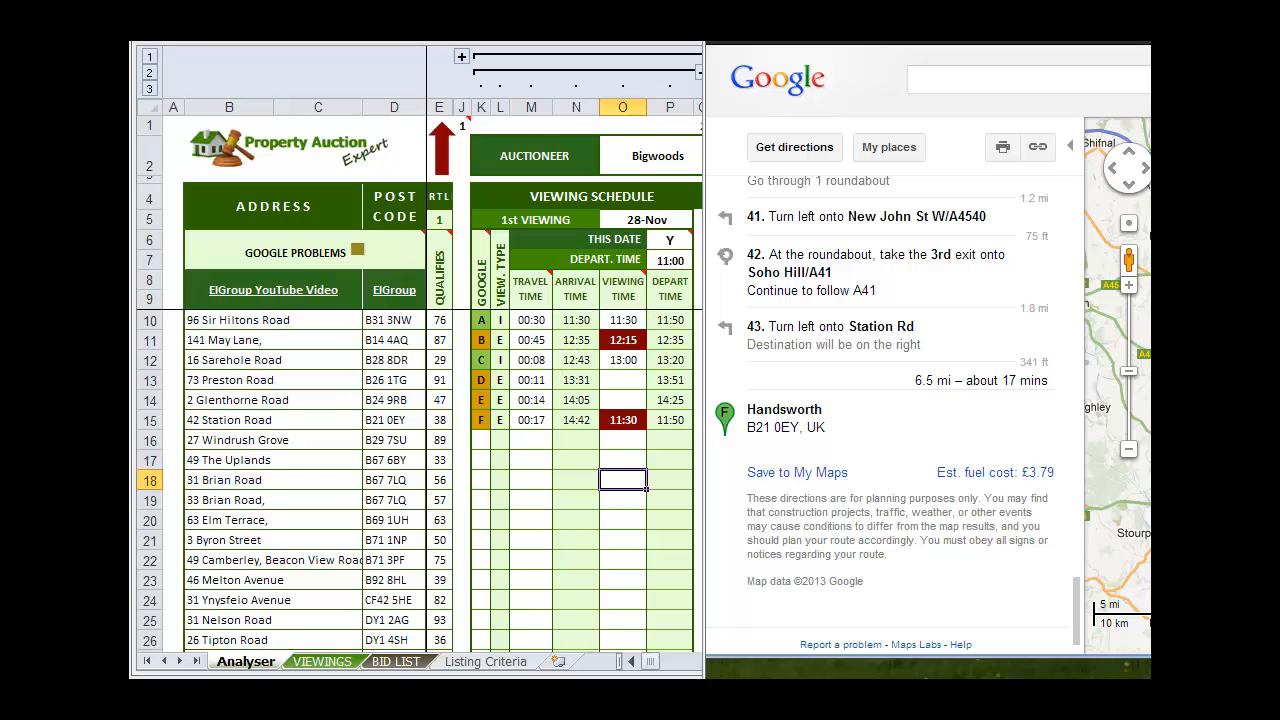
pyautogui.hotkey('ctrl', 'z')
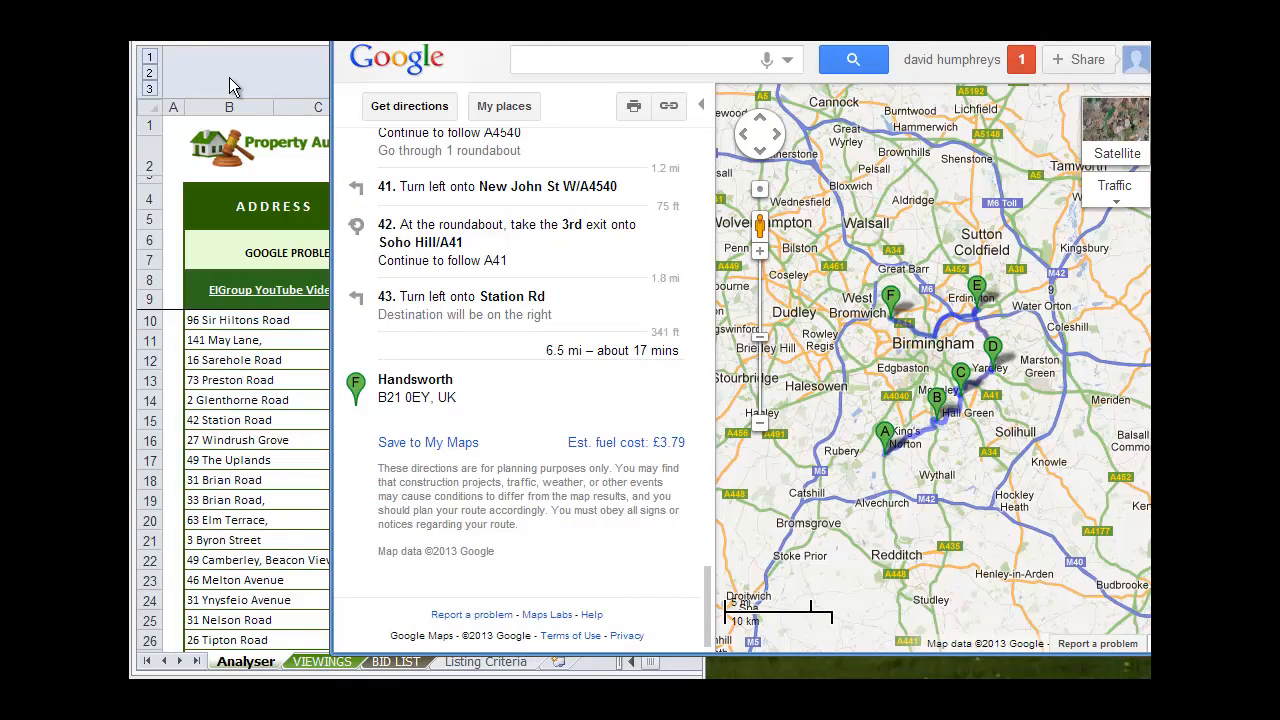
pyautogui.click(297, 86)
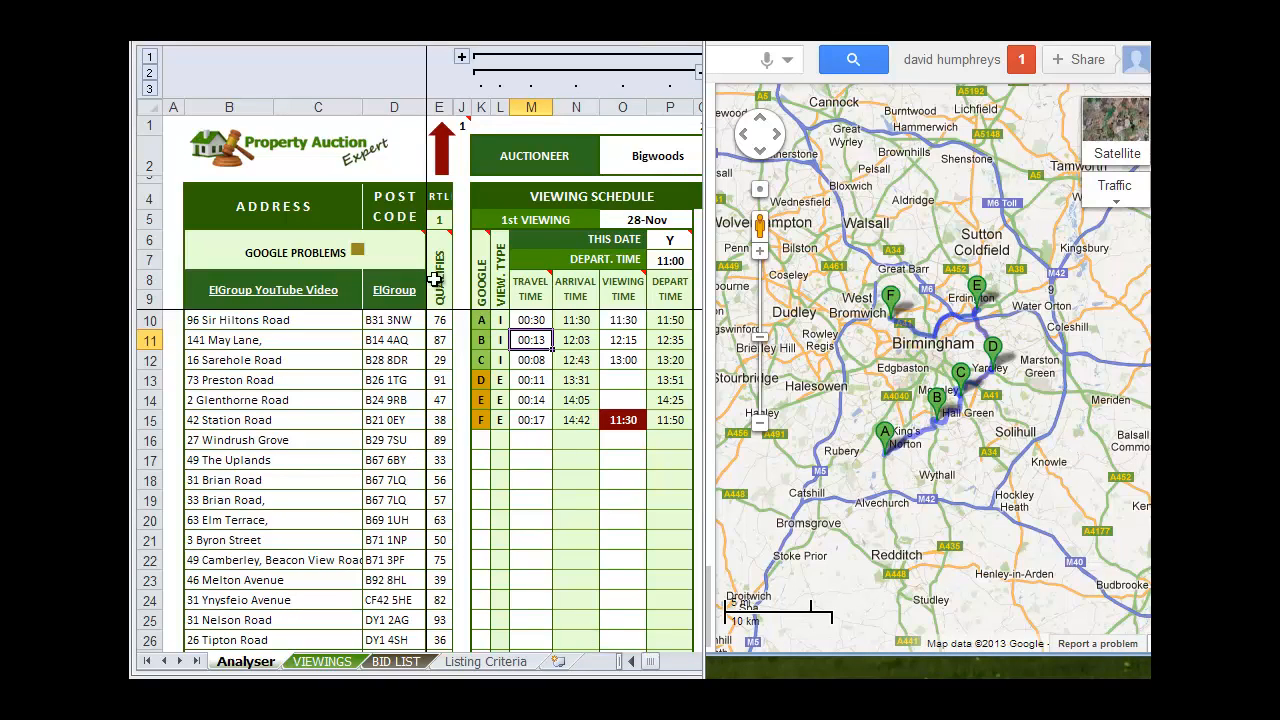
pyautogui.click(446, 222)
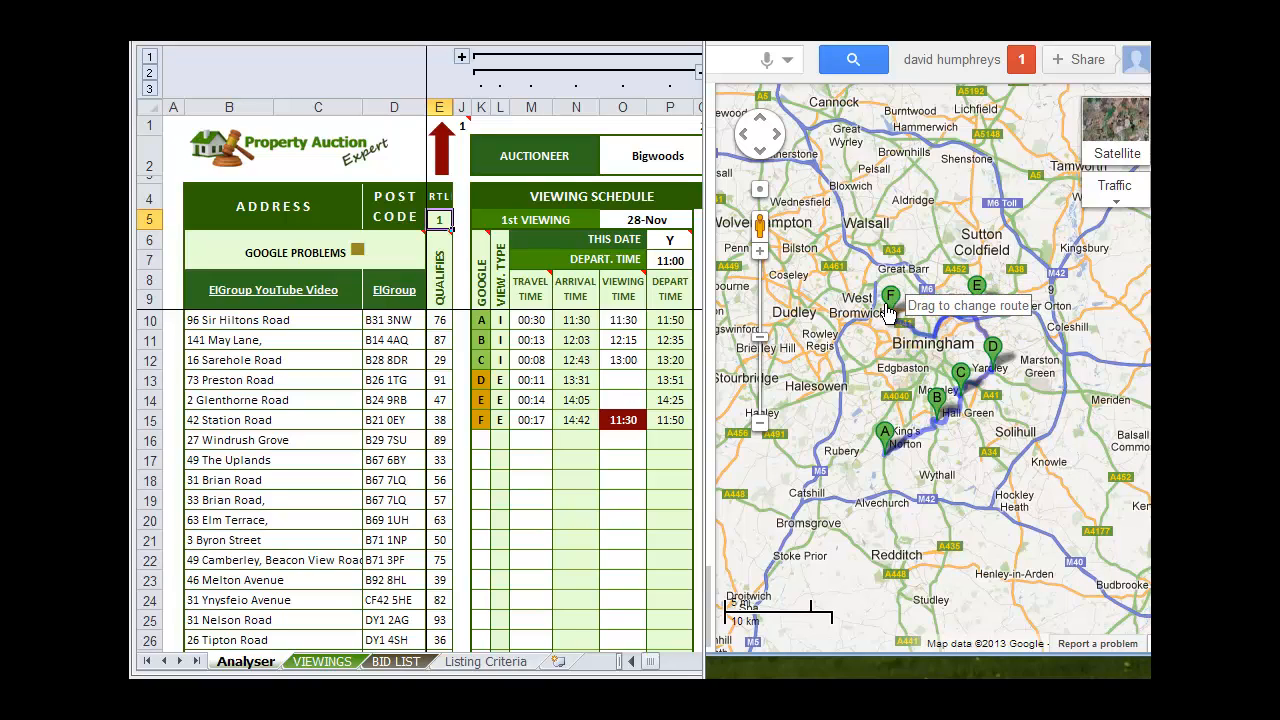
pyautogui.click(584, 436)
pyautogui.click(588, 479)
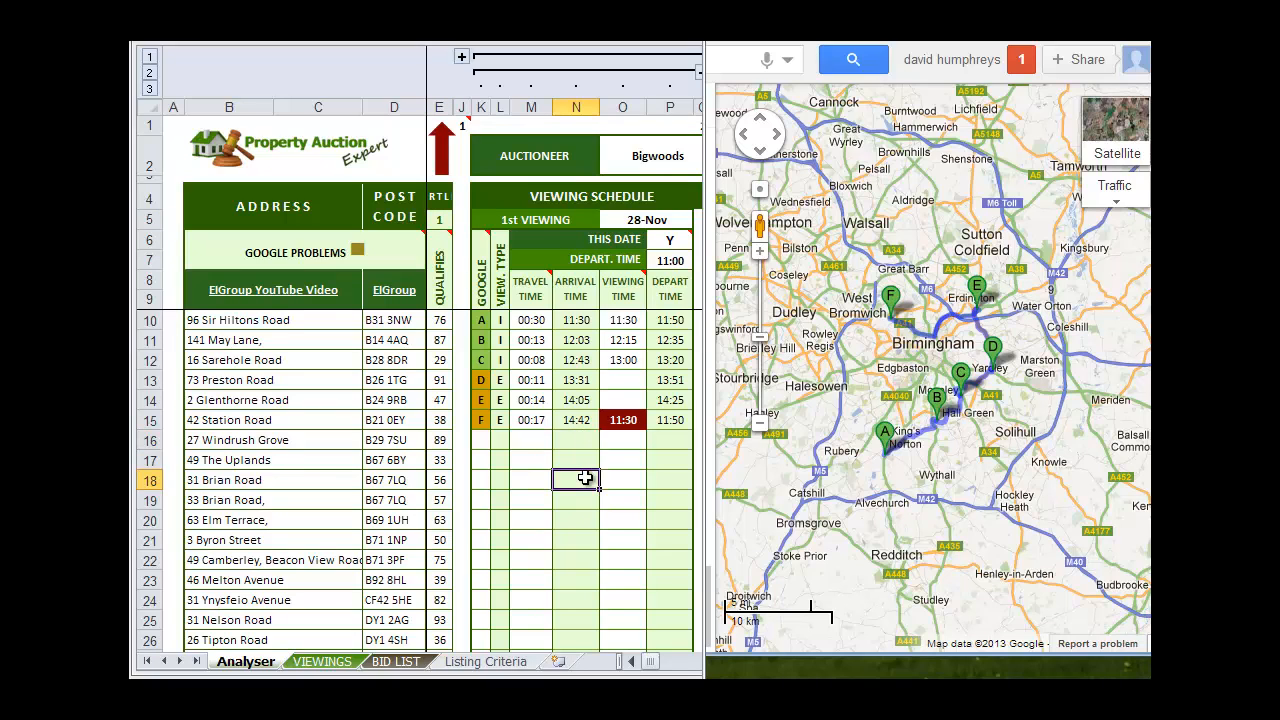
pyautogui.click(588, 419)
pyautogui.click(580, 545)
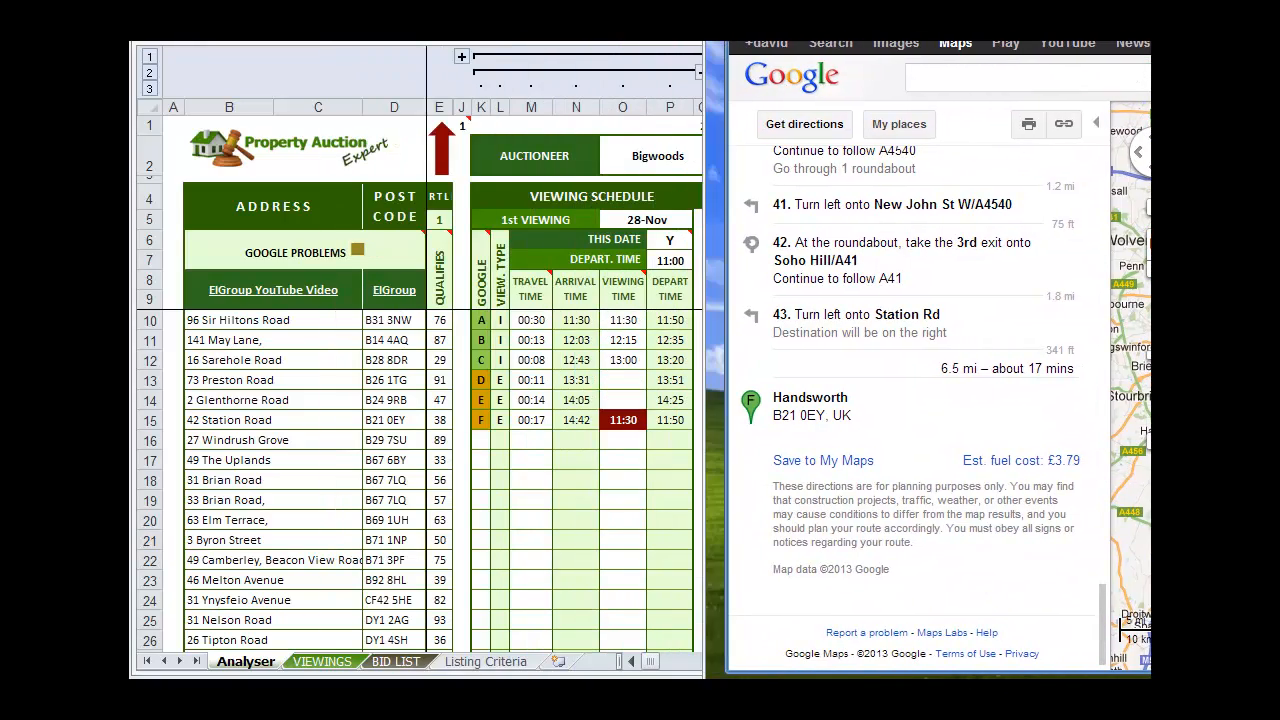
# Return to the start of the driving directions and move the Google Maps window to show the whole route map
pyautogui.scroll(15, 997, 407)
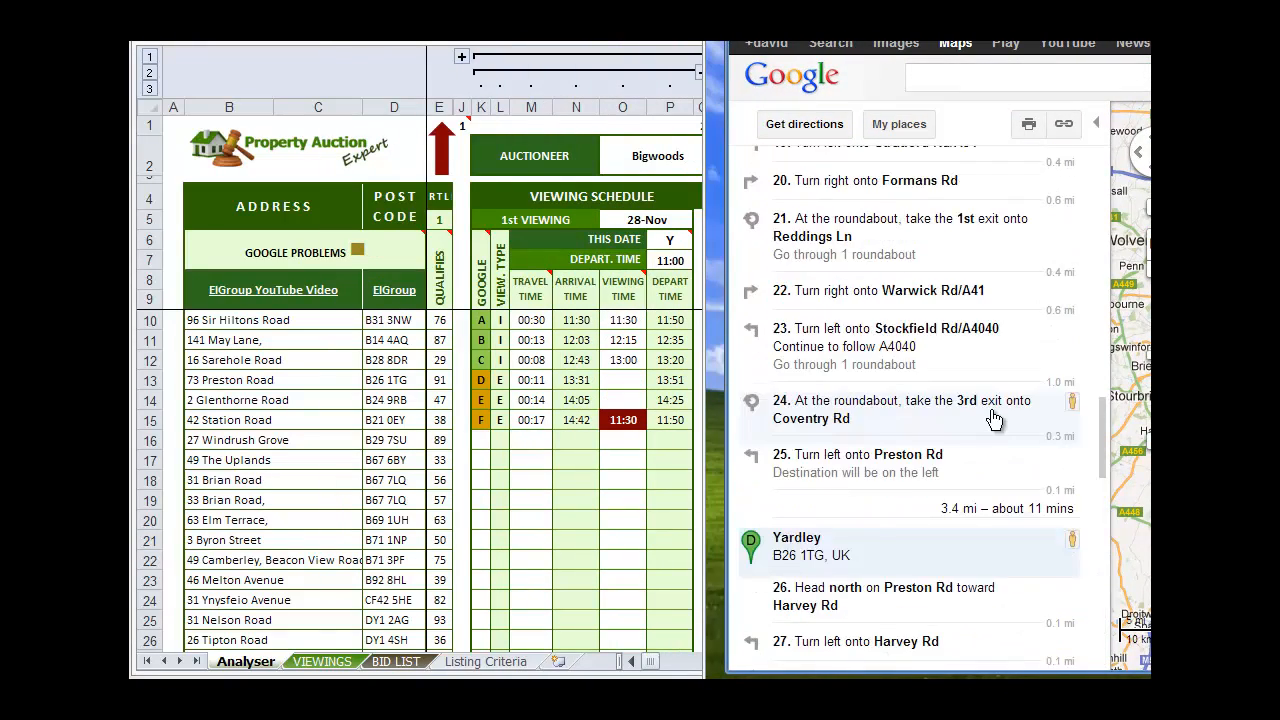
pyautogui.scroll(10, 997, 407)
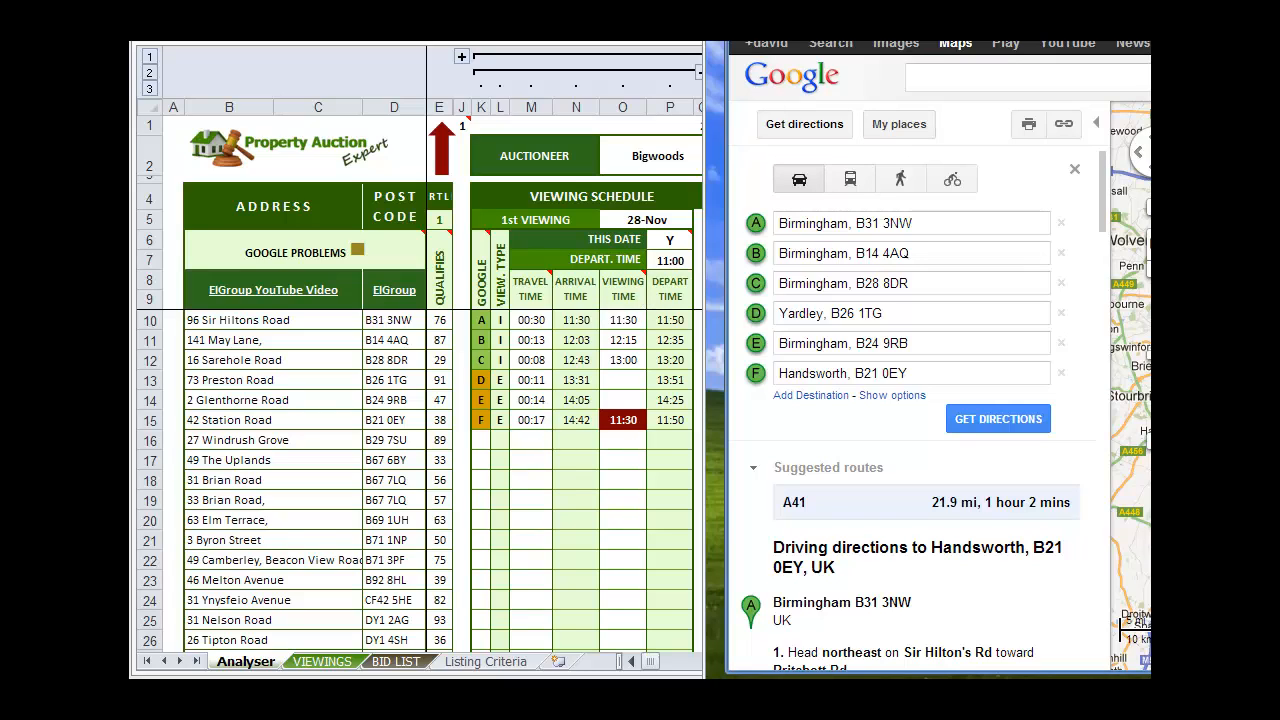
pyautogui.moveTo(940, 42); pyautogui.dragTo(610, 33)
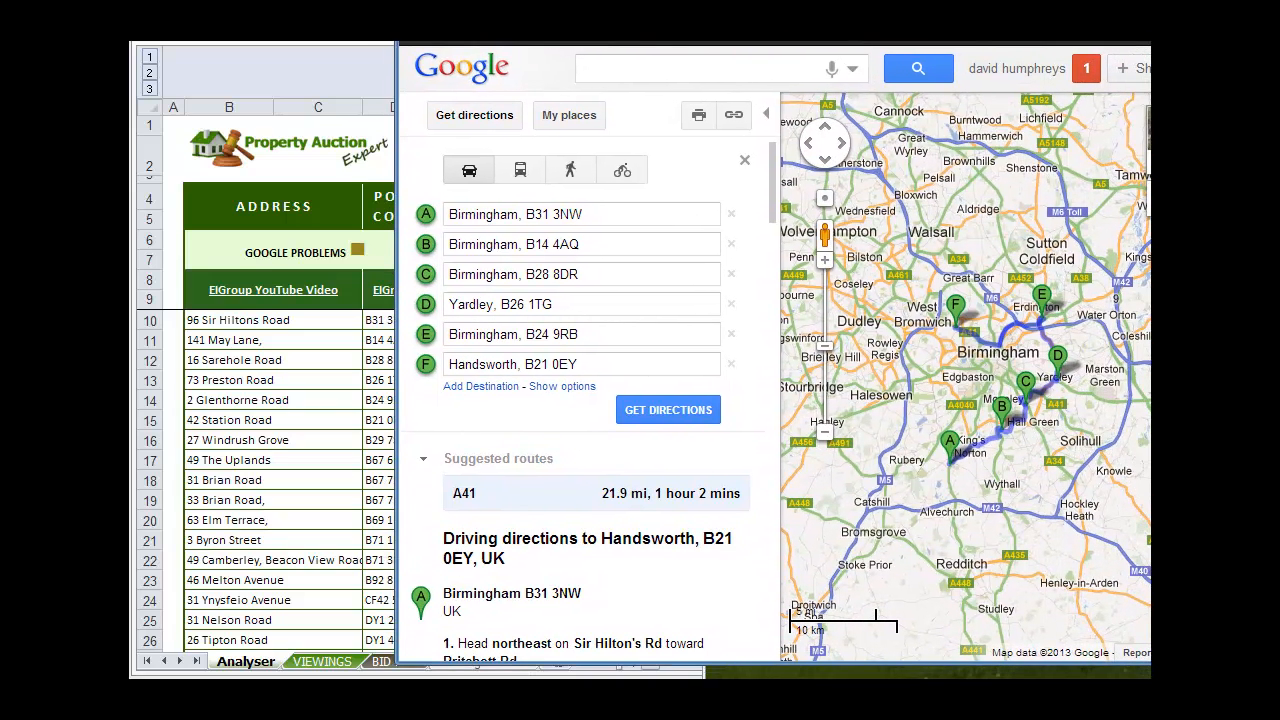
# Switch back to the Excel schedule and compare stop F's viewing time in cell O15 with stop A's in cell O10
pyautogui.click(256, 79)
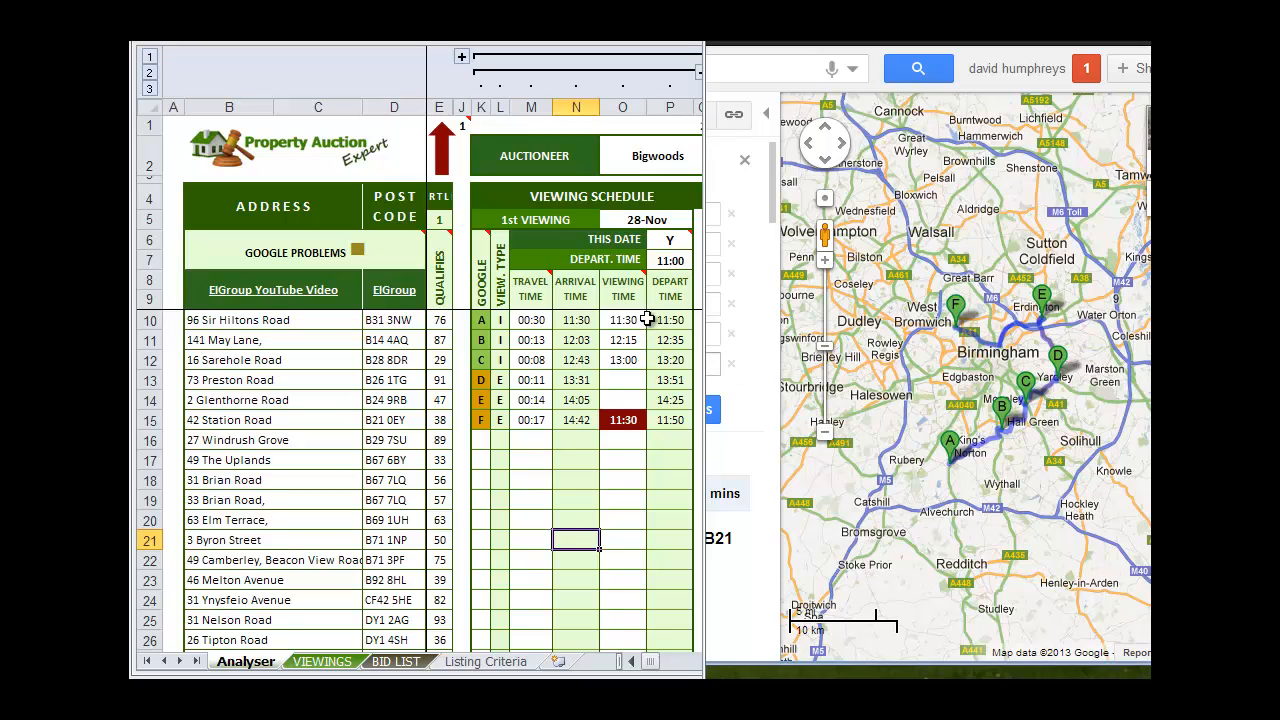
pyautogui.click(627, 420)
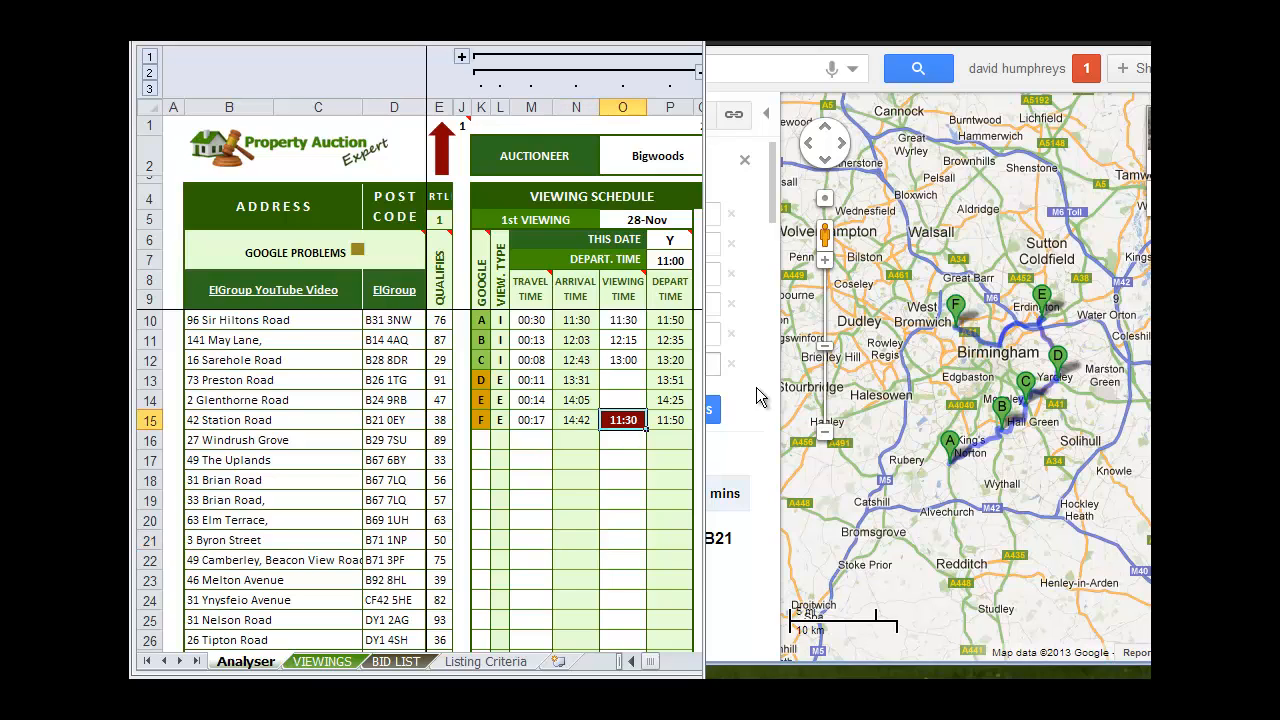
pyautogui.click(635, 319)
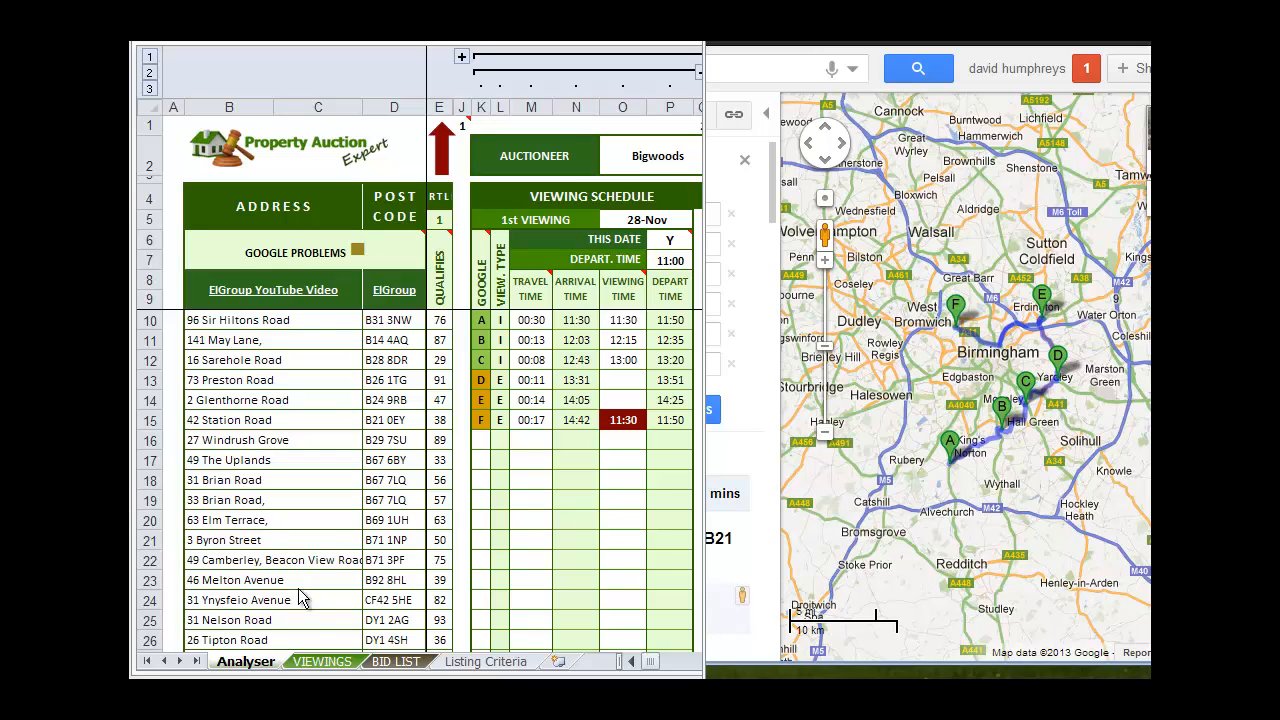
# Examine stop A's details on the VIEWINGS sheet and compare them with its reference and address in row 10 of the Analyser sheet
pyautogui.click(322, 664)
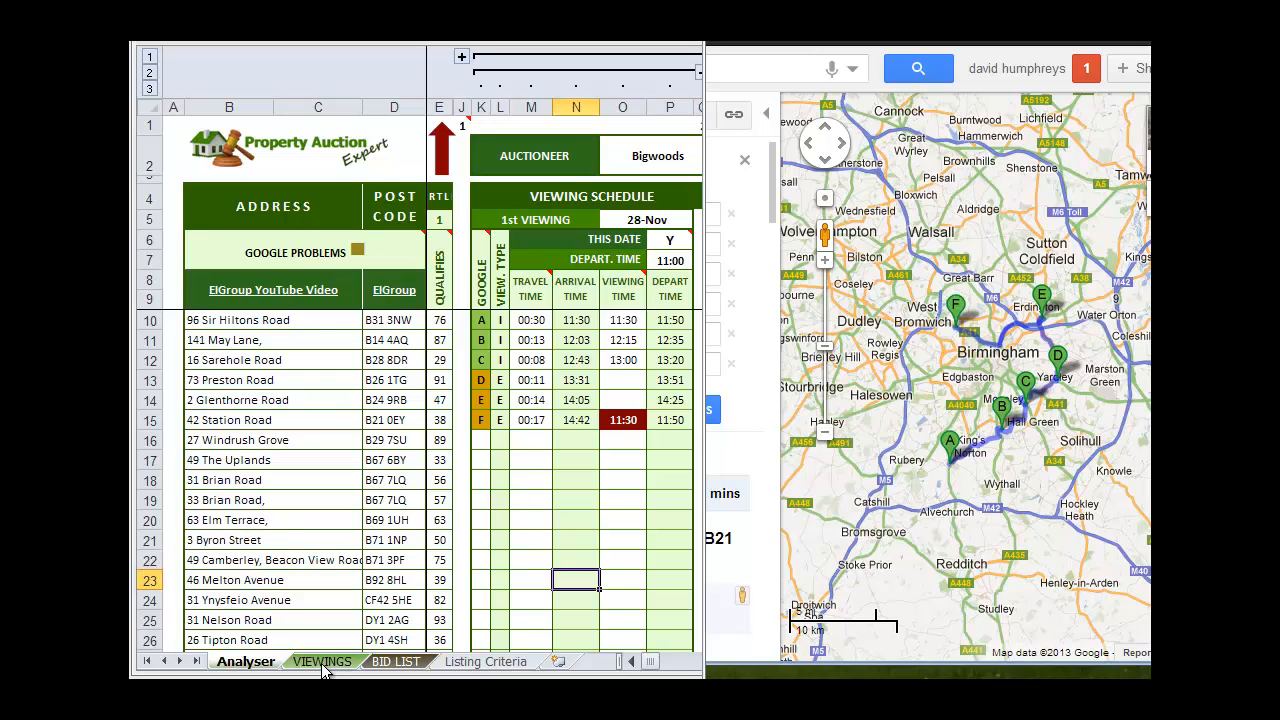
pyautogui.click(322, 664)
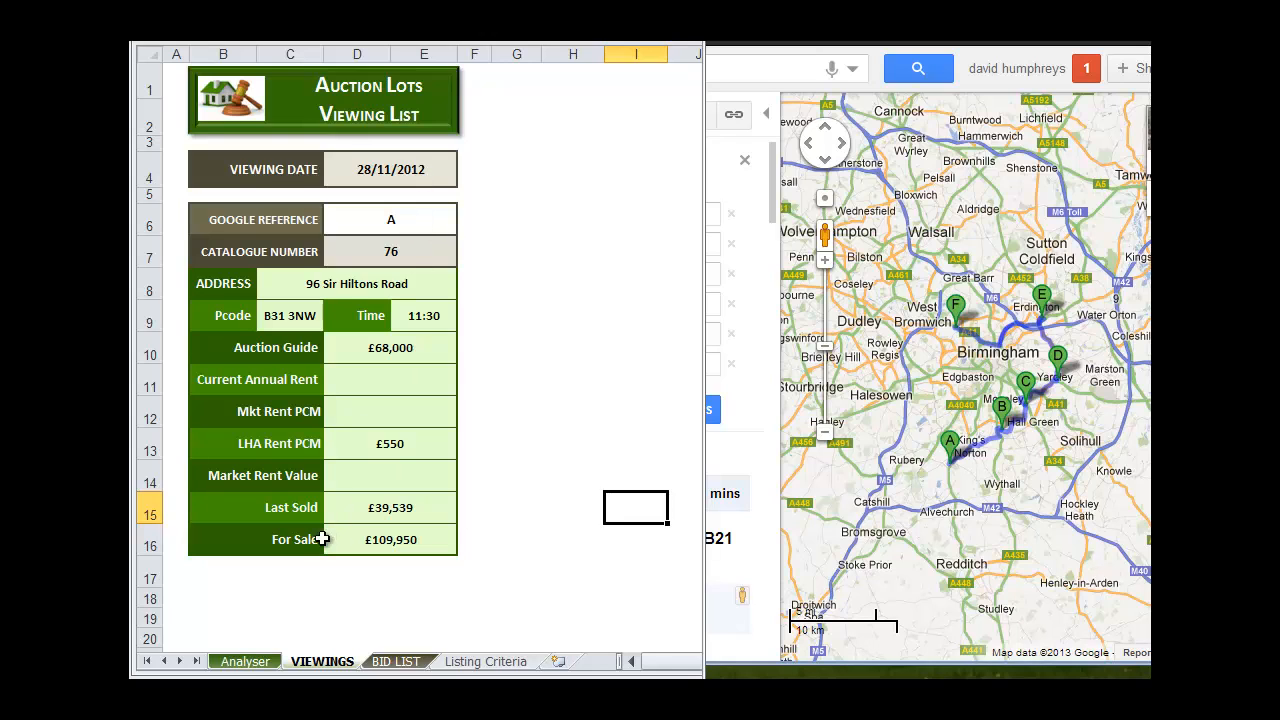
pyautogui.click(245, 661)
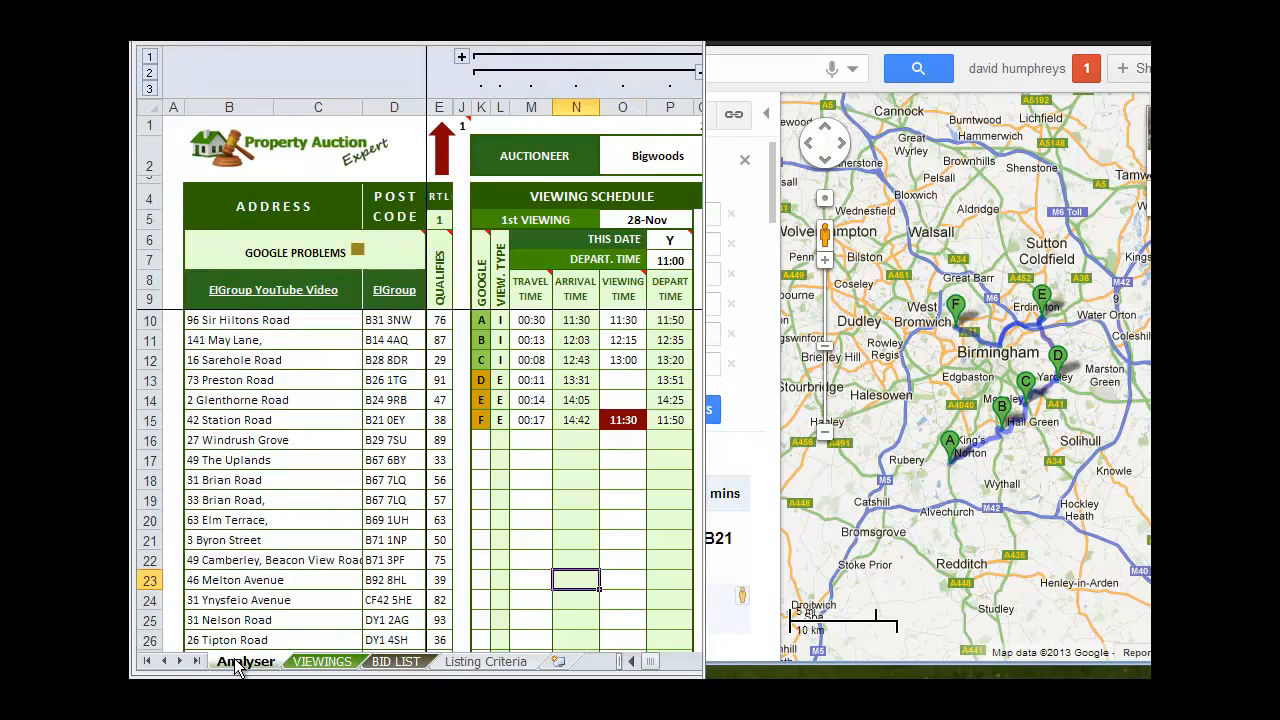
pyautogui.click(480, 322)
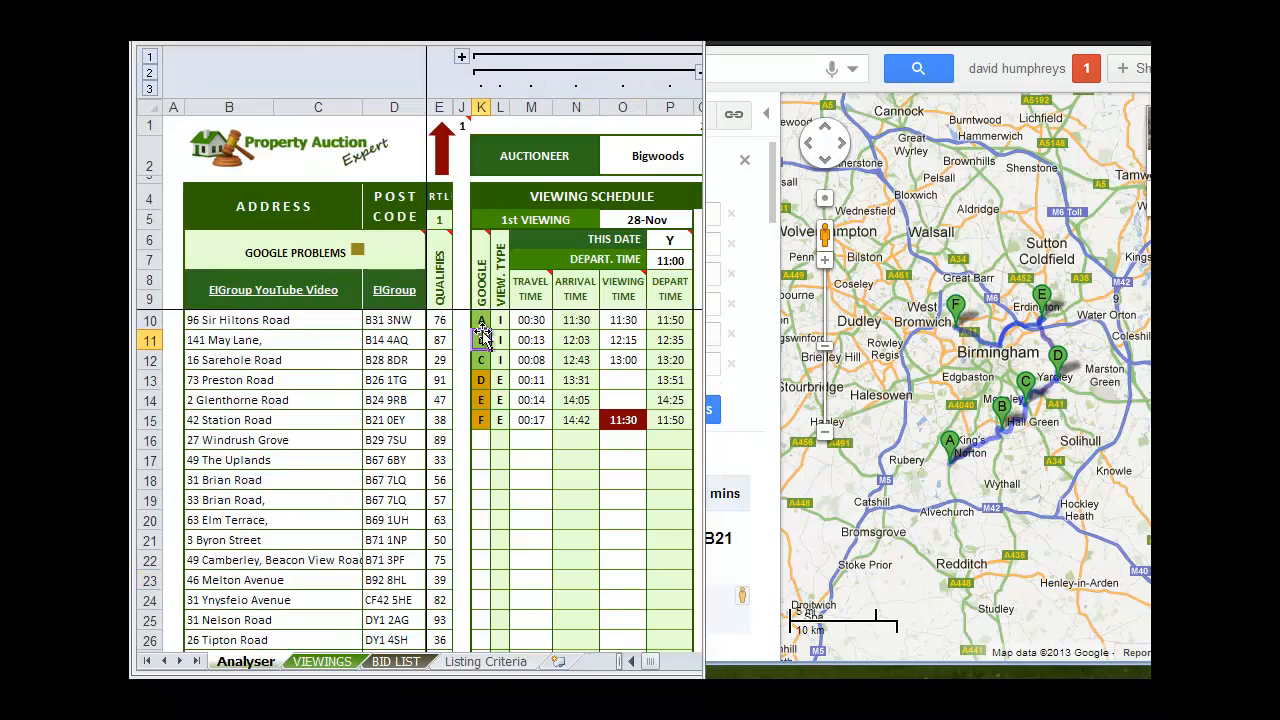
pyautogui.click(249, 320)
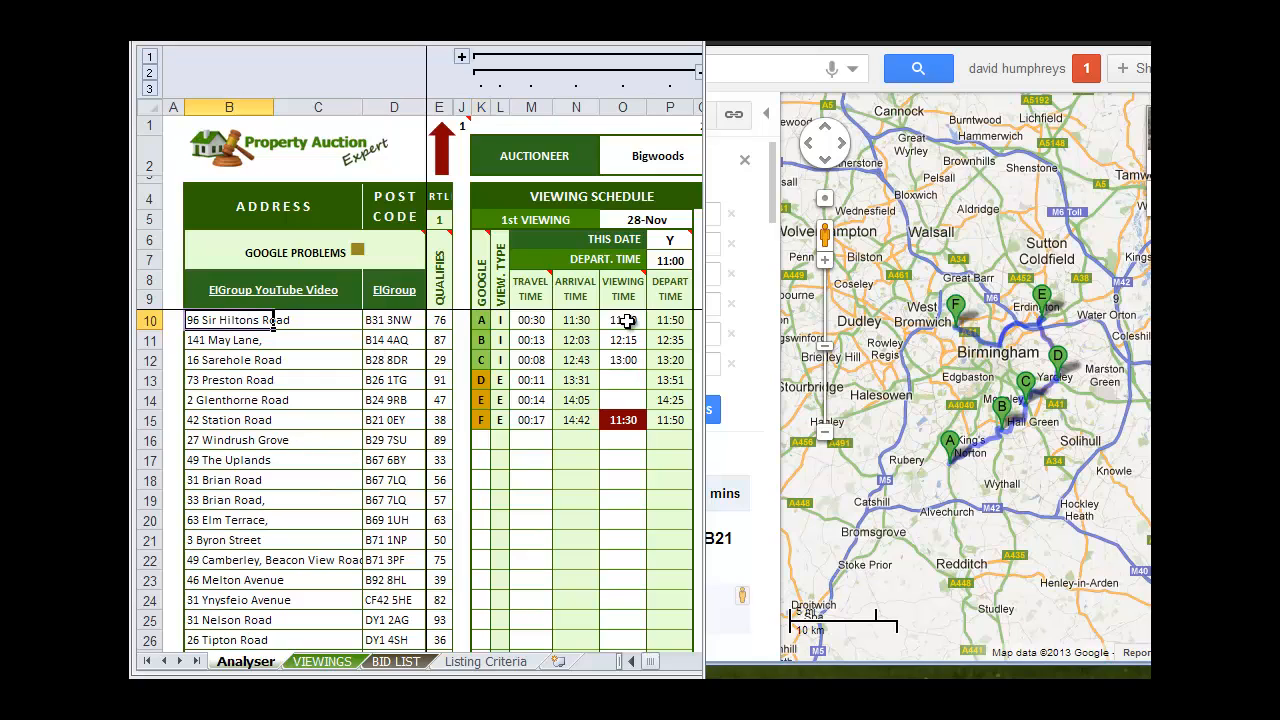
# Set the Google reference on the VIEWINGS sheet to B and check the property details against row 11 of the Analyser sheet
pyautogui.click(327, 663)
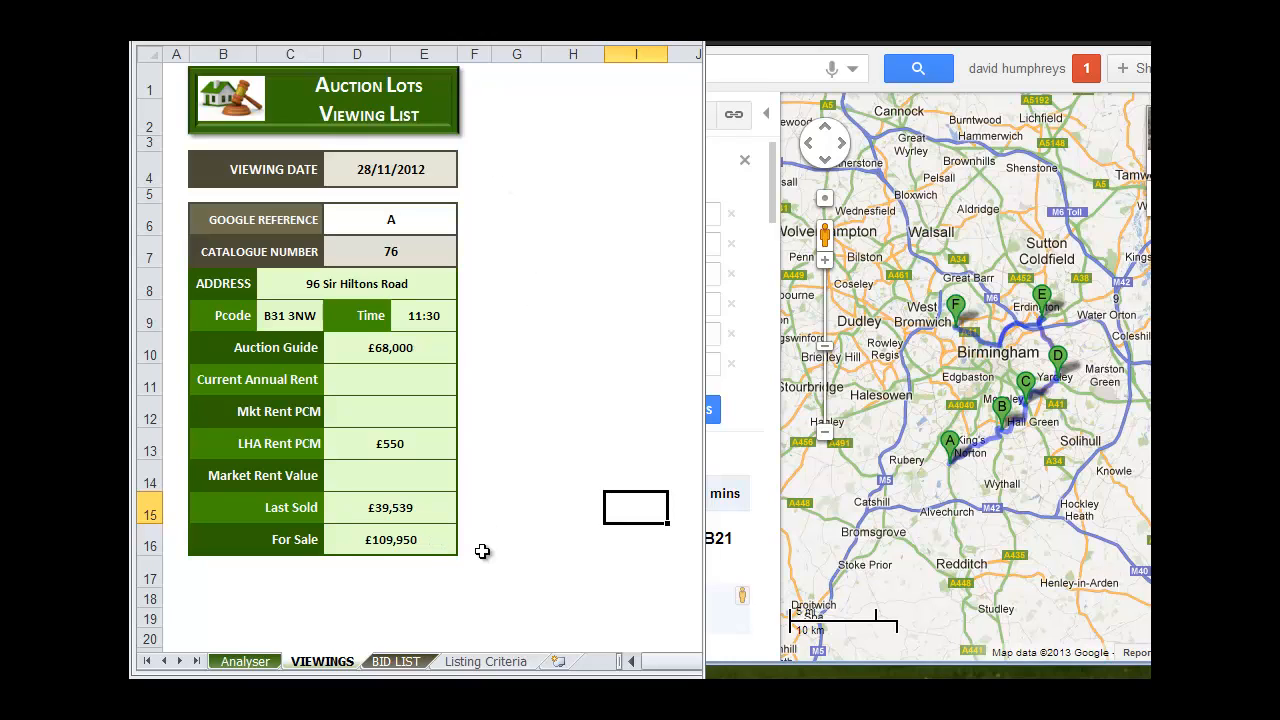
pyautogui.click(388, 221)
pyautogui.write('A')
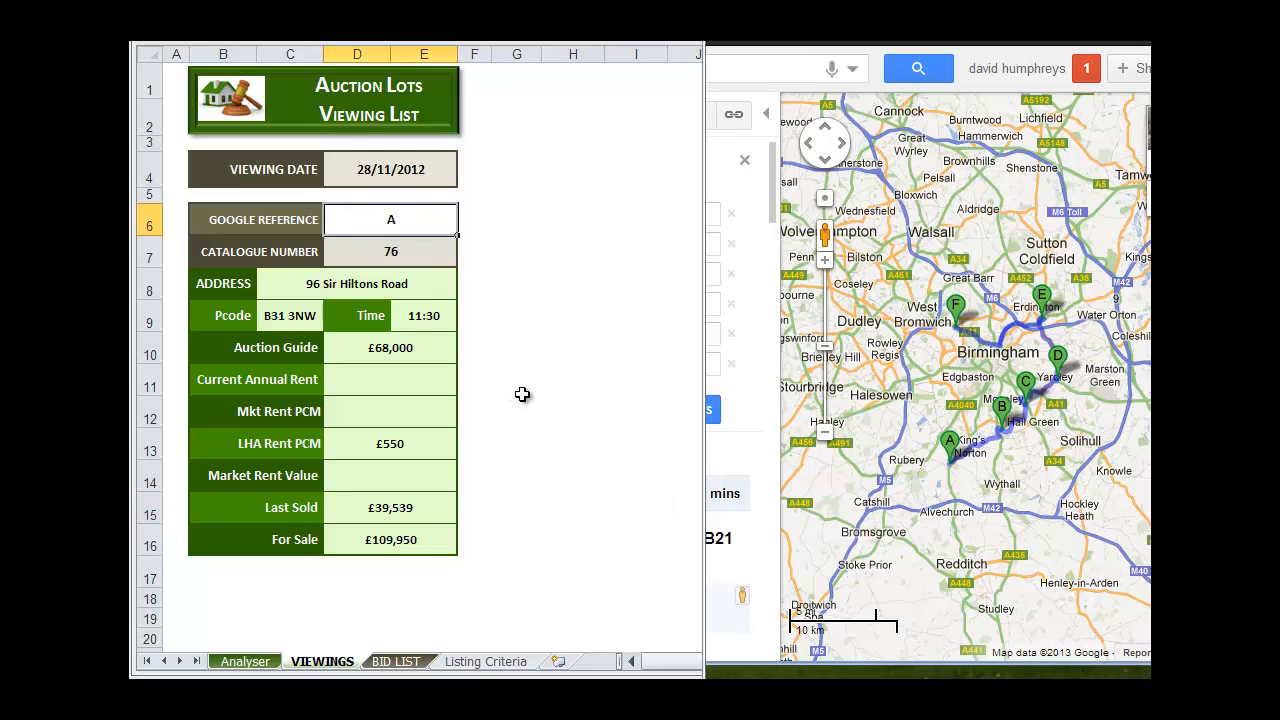
pyautogui.press('BackSpace')
pyautogui.write('B')
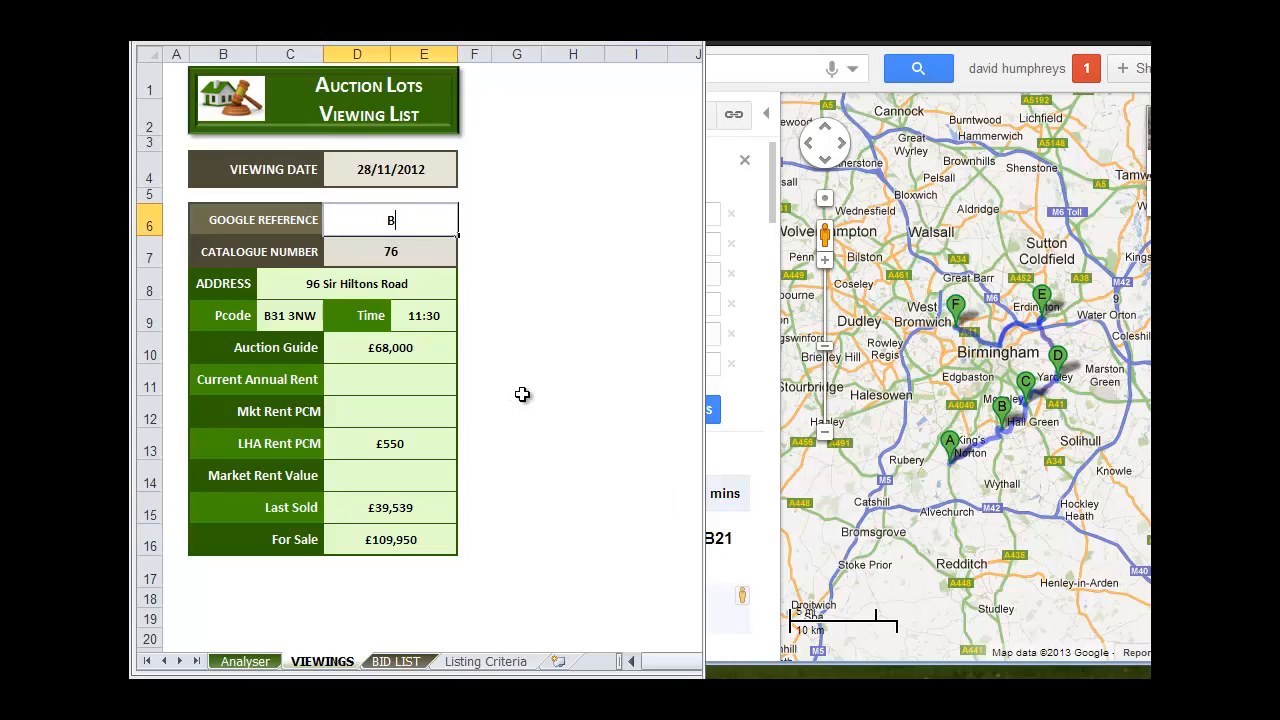
pyautogui.click(523, 252)
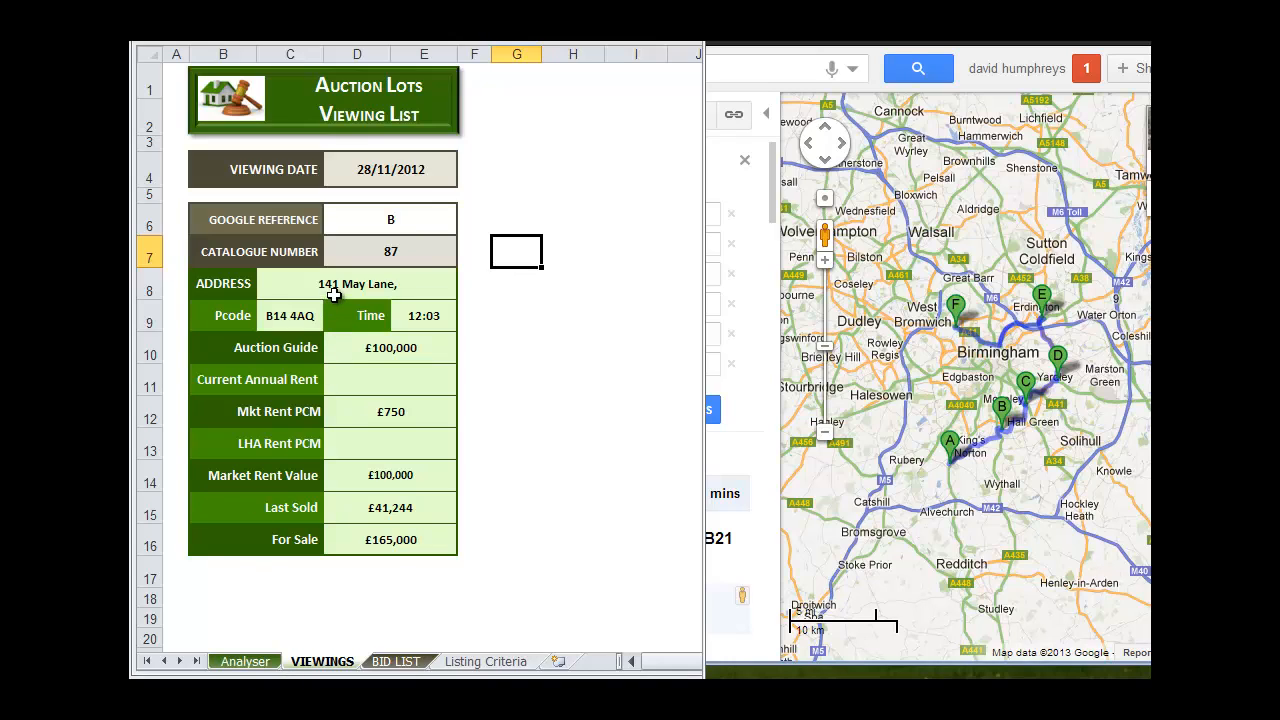
pyautogui.click(232, 664)
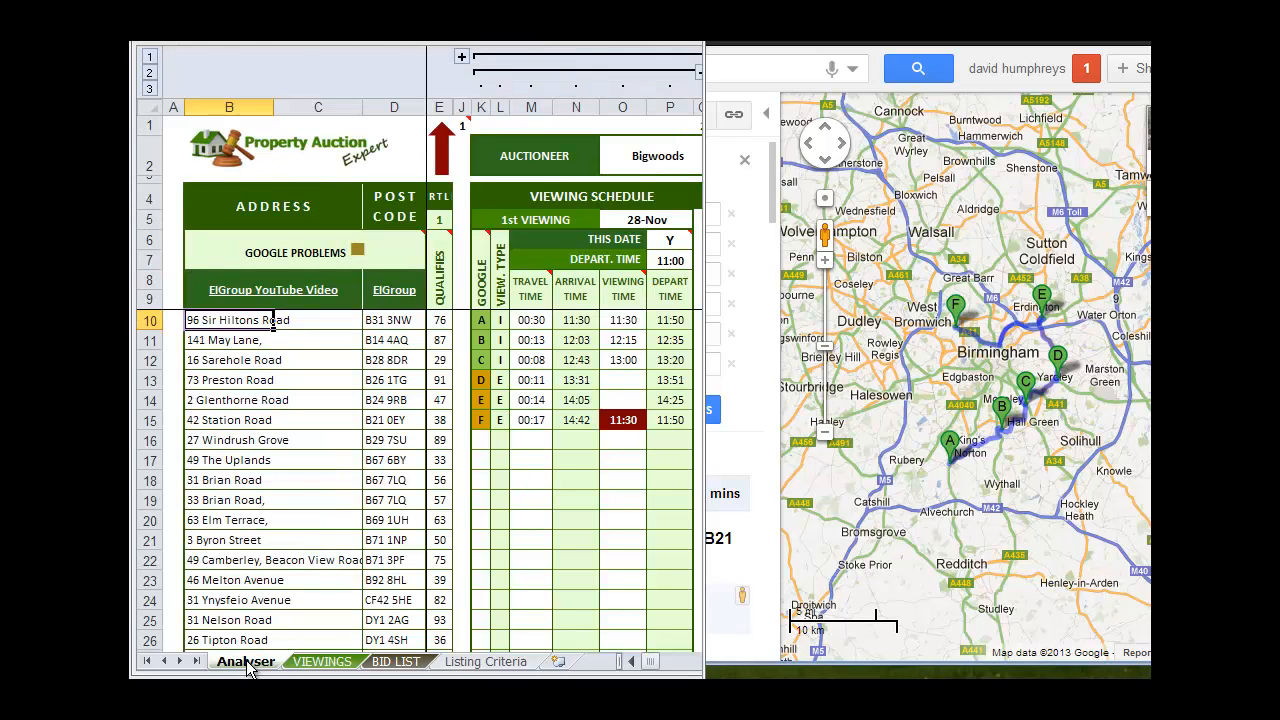
pyautogui.click(215, 341)
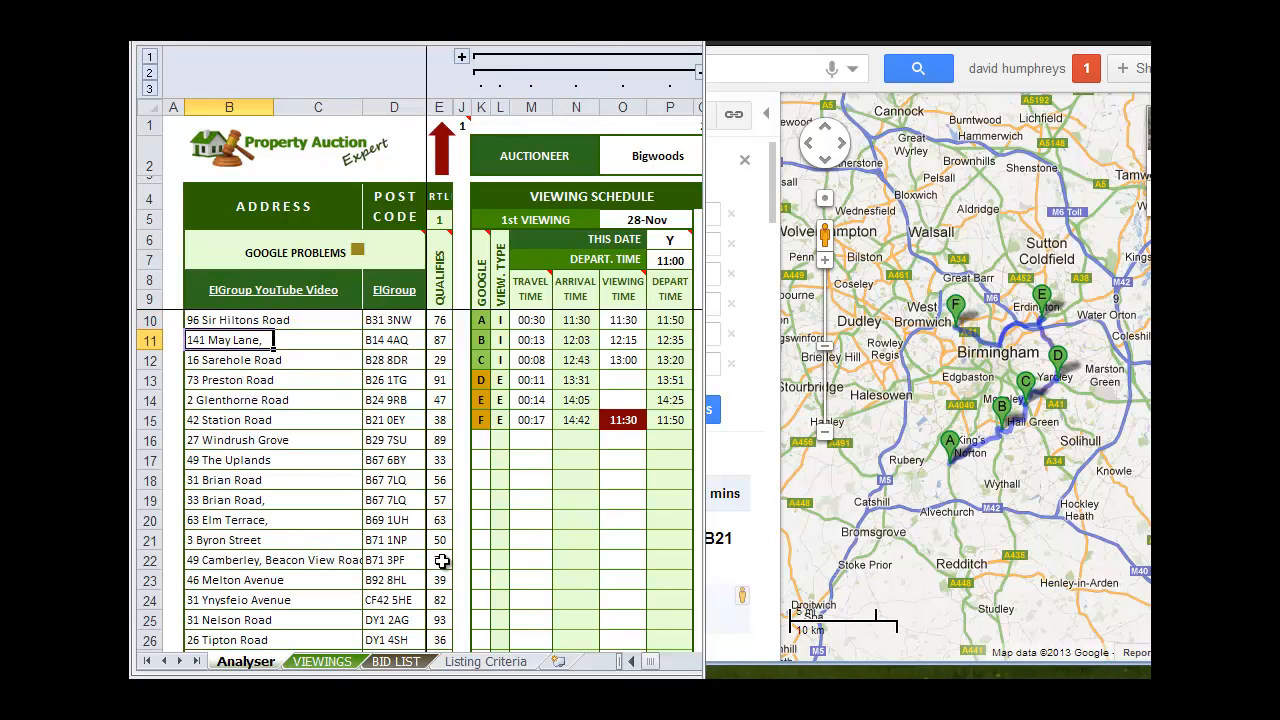